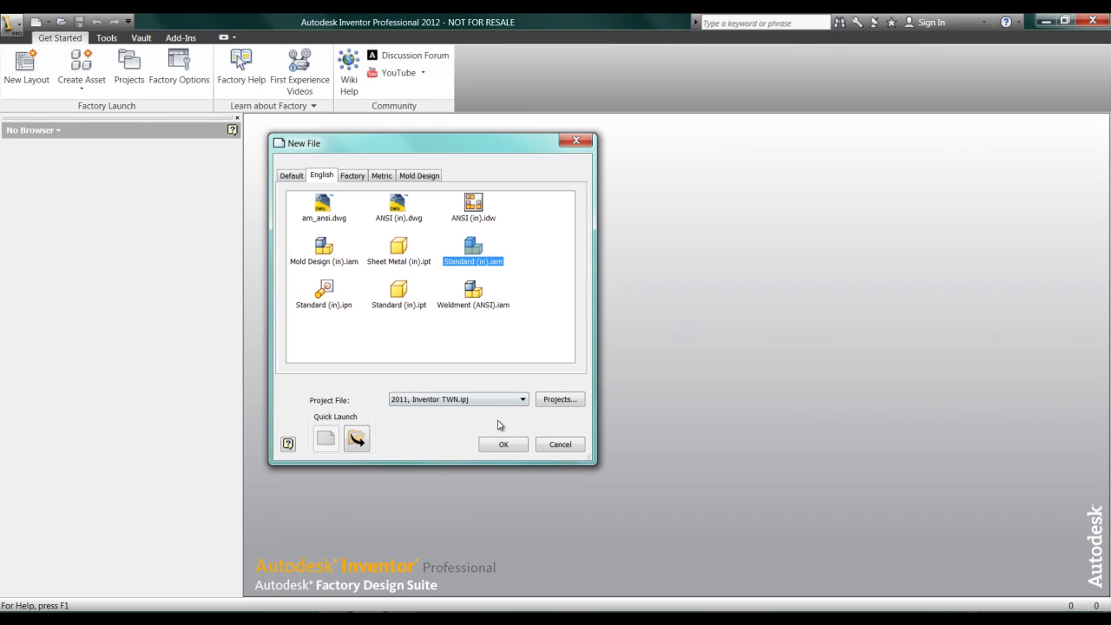
Create a new Standard (in).iam assembly, maximize the Assembly4 window, and show the Manage tools
left_click(500, 446)
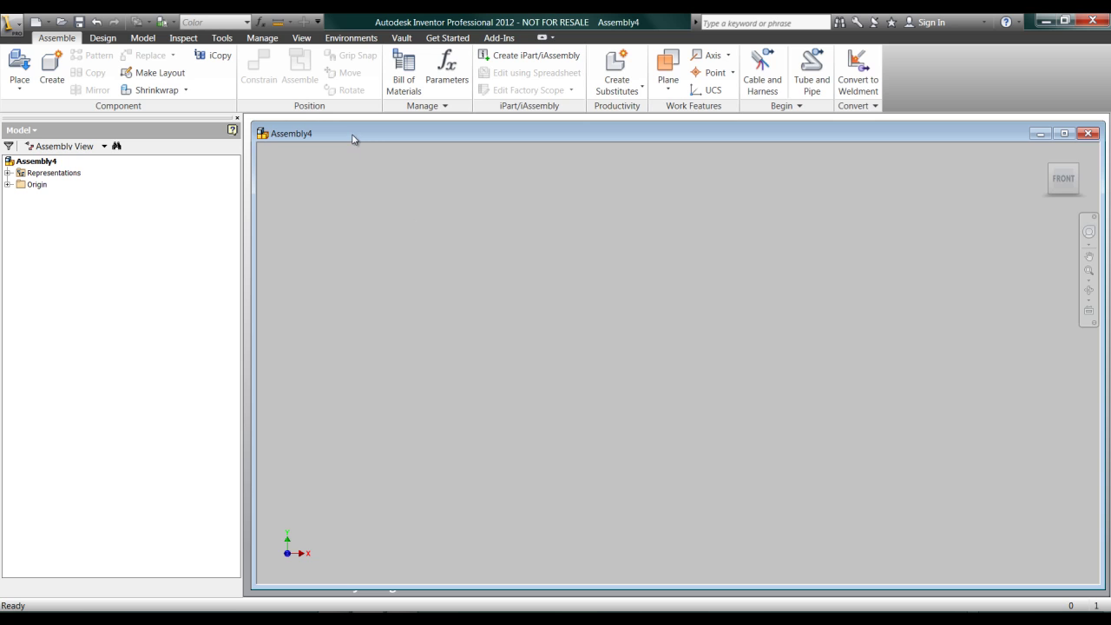
double_click(352, 133)
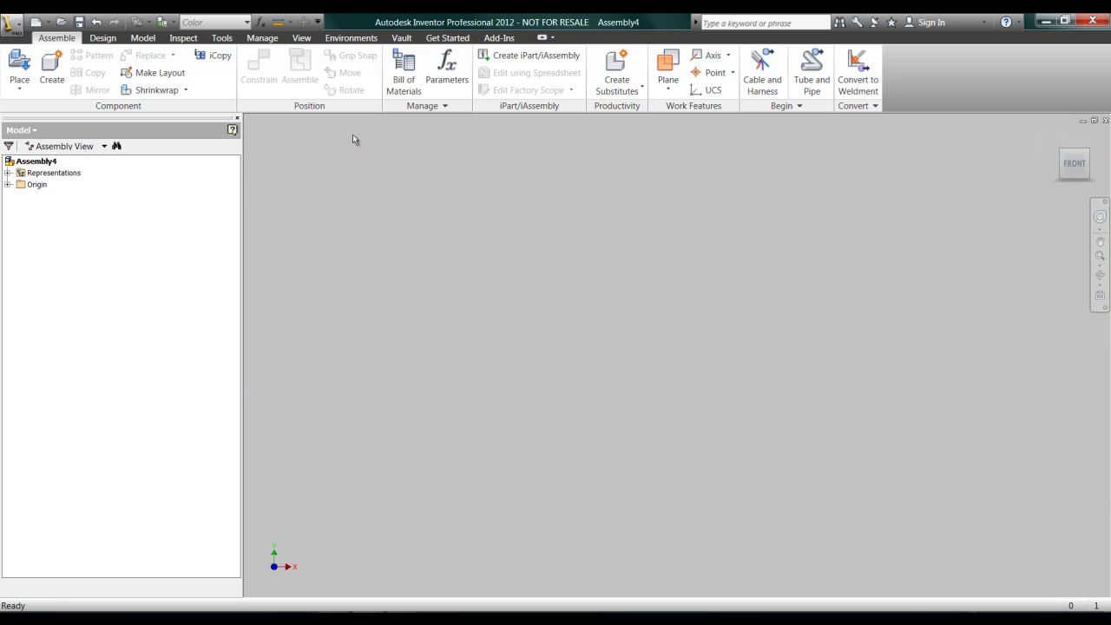
left_click(262, 38)
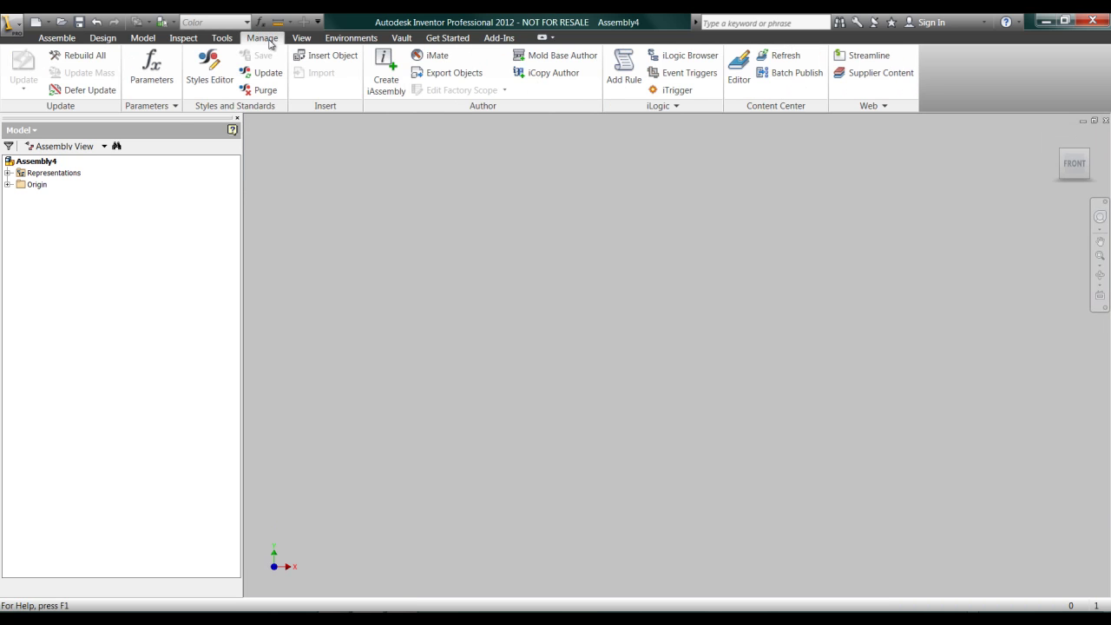
In the Content Center Editor's Merged View, copy Hex Head family AS 1110 - Metric to Acme Desktop Custom Library
left_click(737, 78)
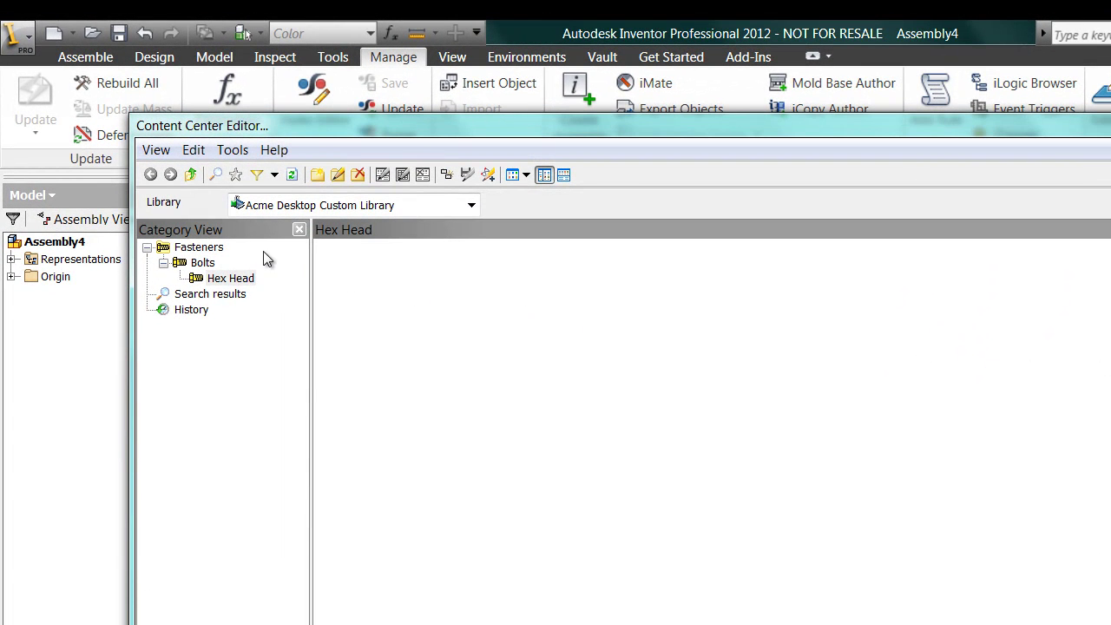
left_click(347, 205)
left_click(274, 302)
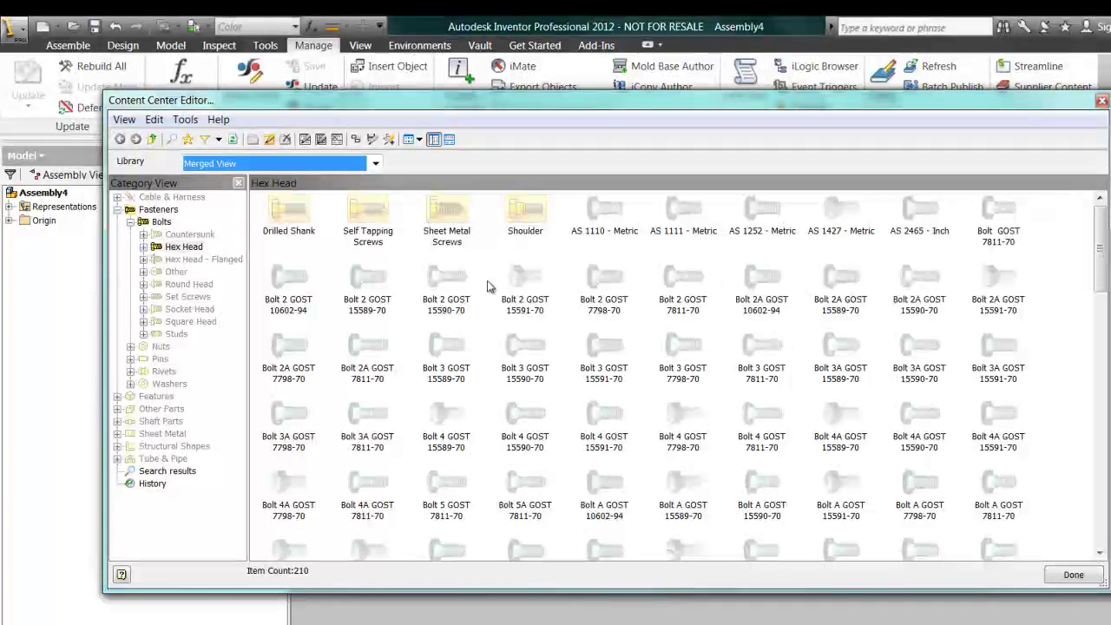
left_click(145, 247)
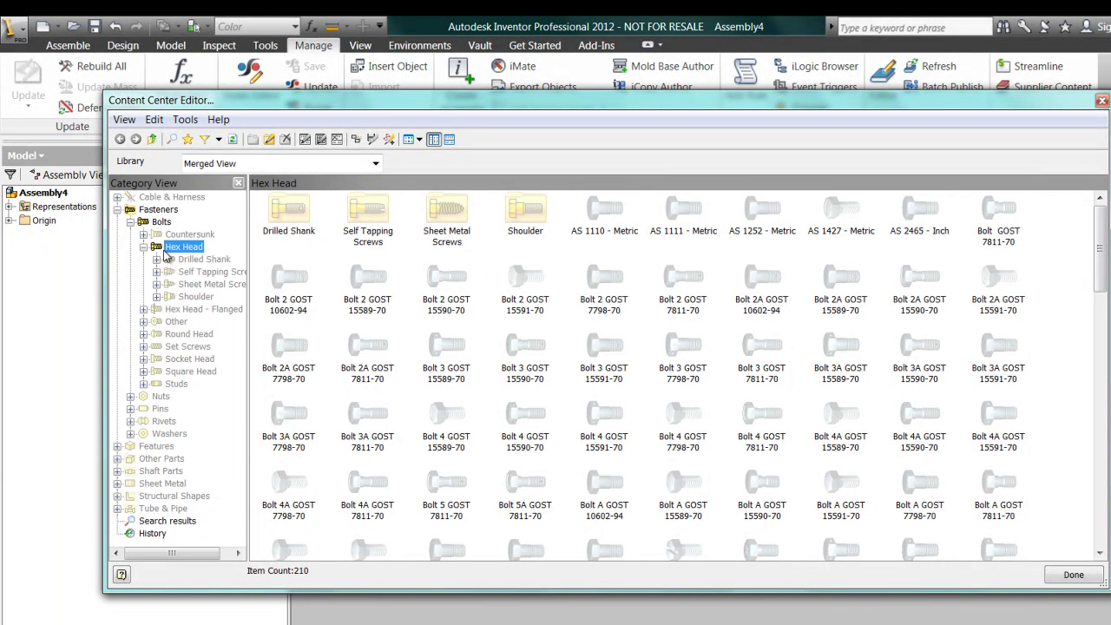
left_click(608, 217)
right_click(609, 216)
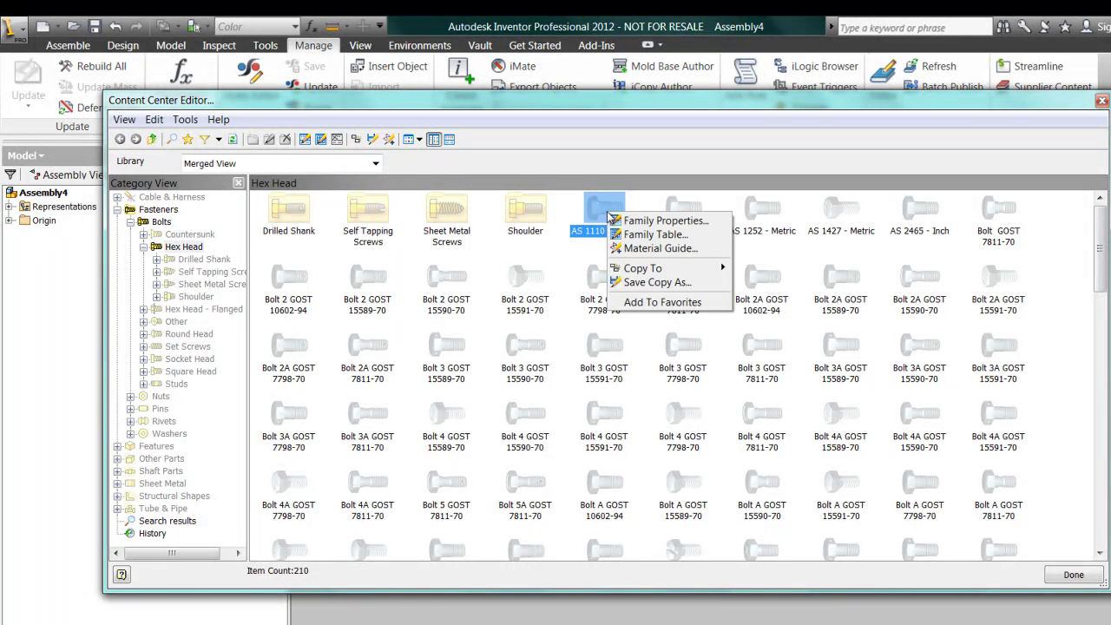
mouse_move(675, 275)
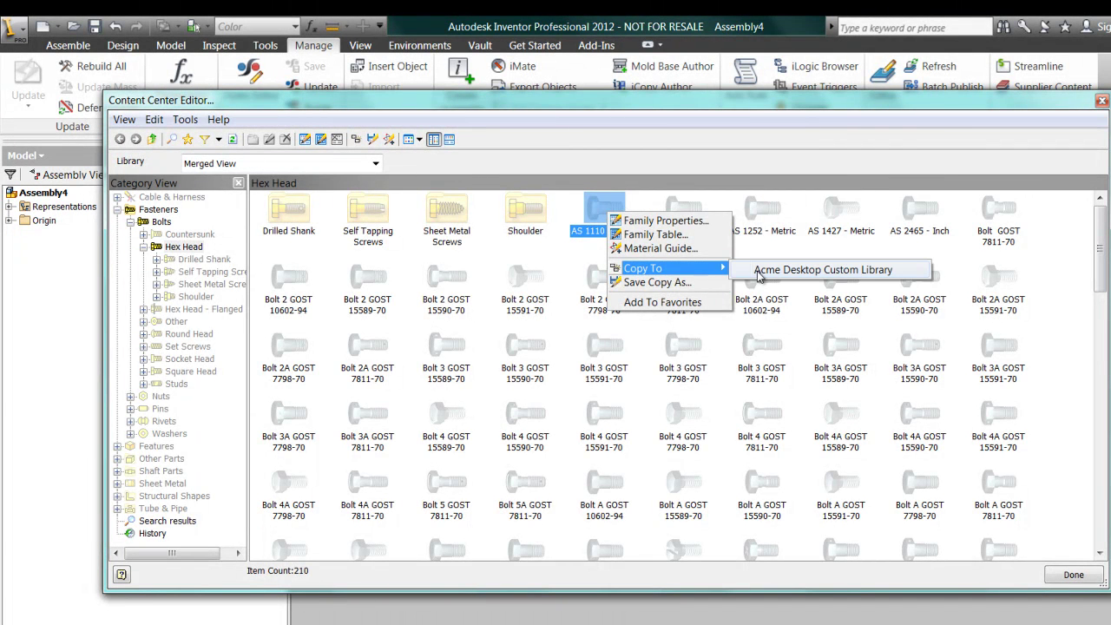
left_click(760, 269)
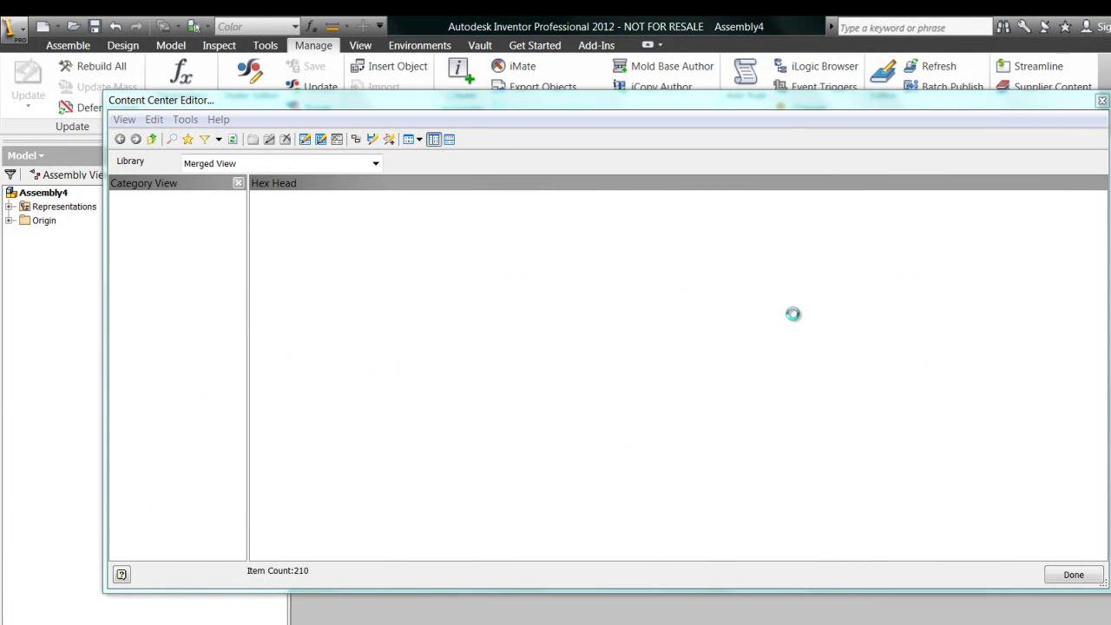
left_click(375, 163)
Open Family Properties of the copied AS 1110 - Metric family in Acme Desktop Custom Library
left_click(243, 227)
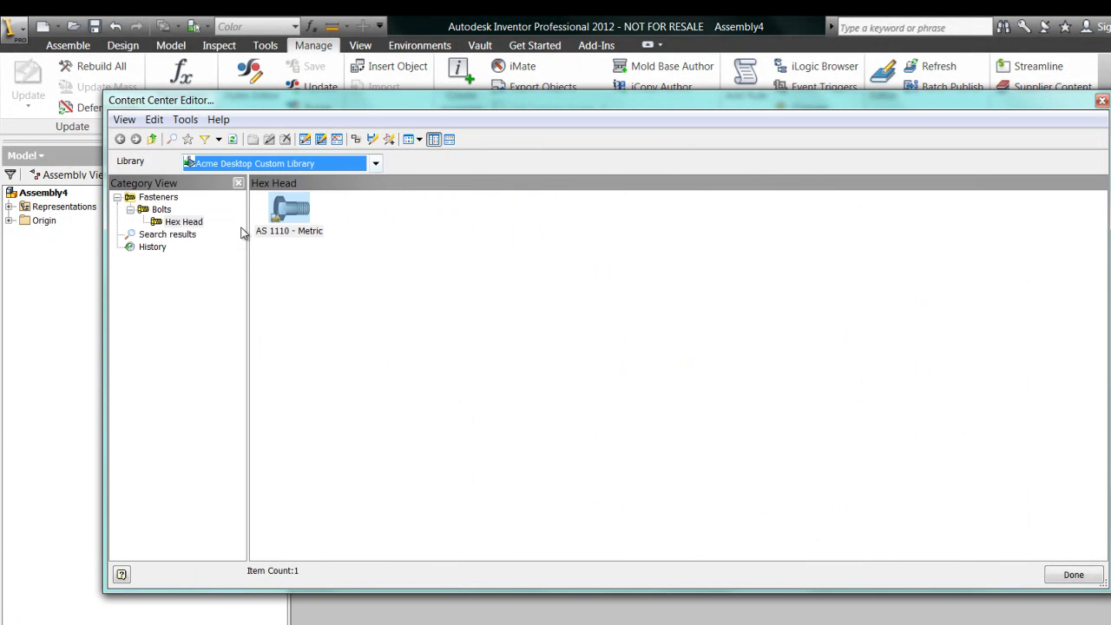
left_click(279, 231)
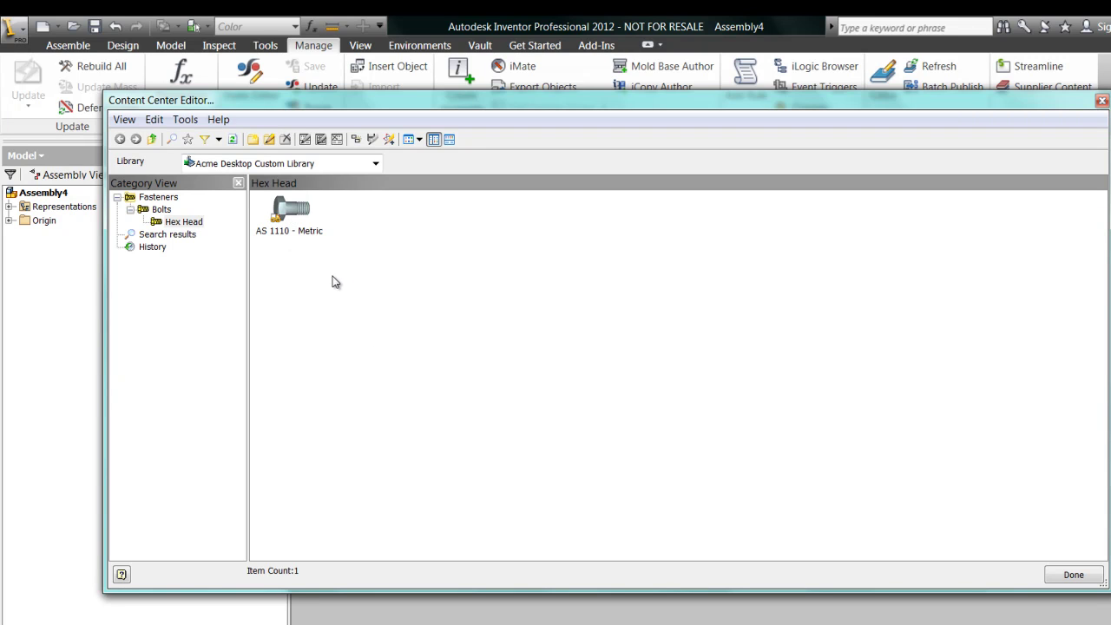
left_click(304, 233)
right_click(303, 223)
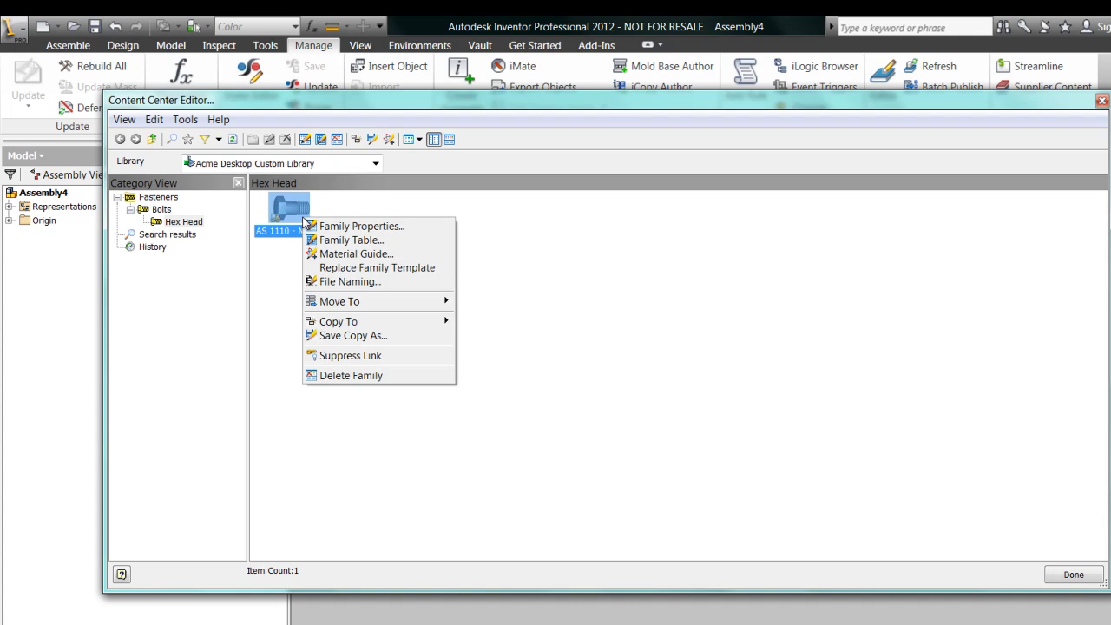
left_click(321, 227)
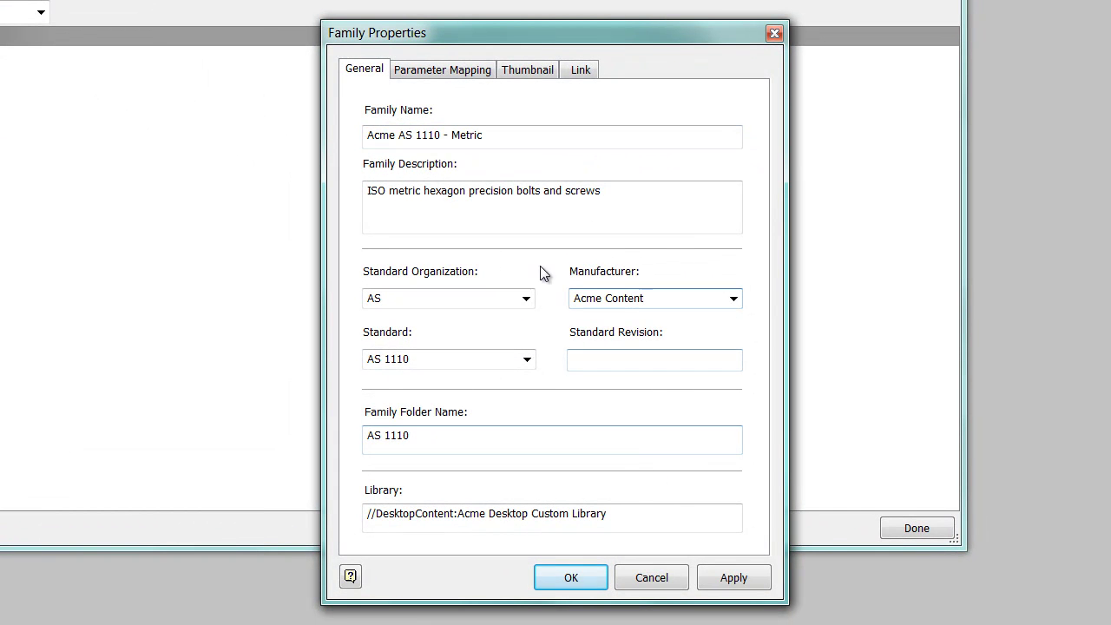
Review the Parameter Mapping, Thumbnail, Link and General tabs, then accept the properties
left_click(448, 72)
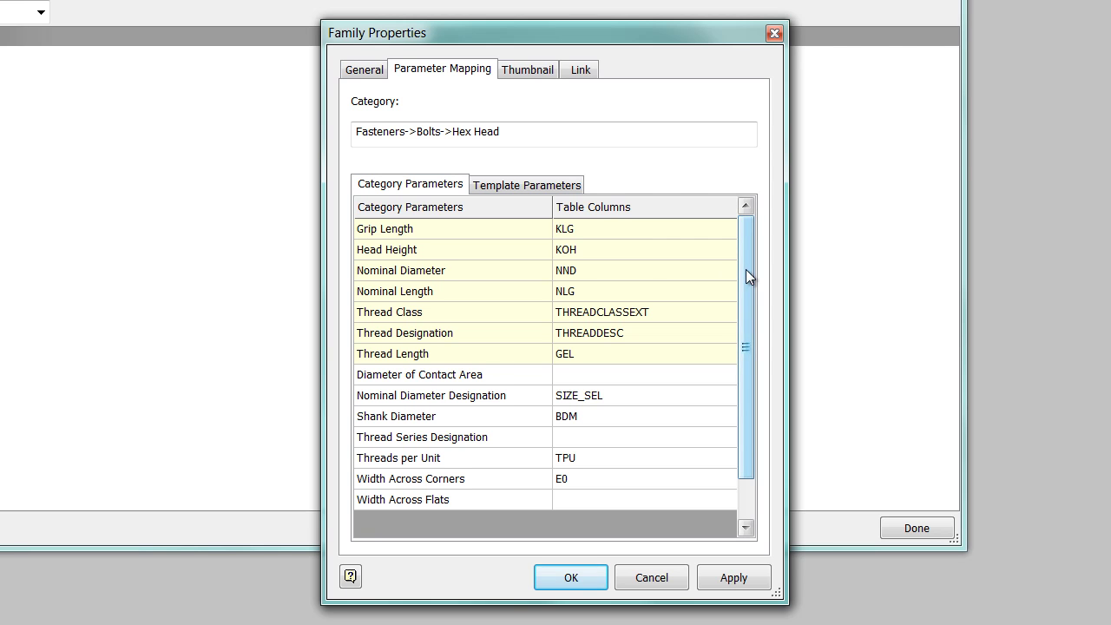
scroll(746, 276, "down", 1)
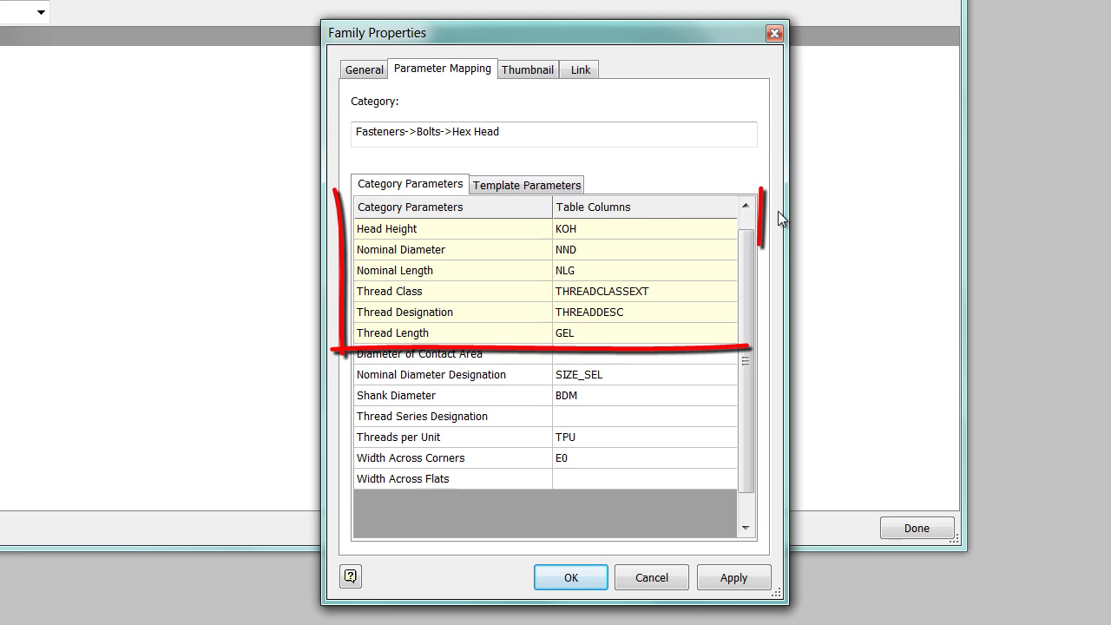
left_click_drag(749, 249, 749, 223)
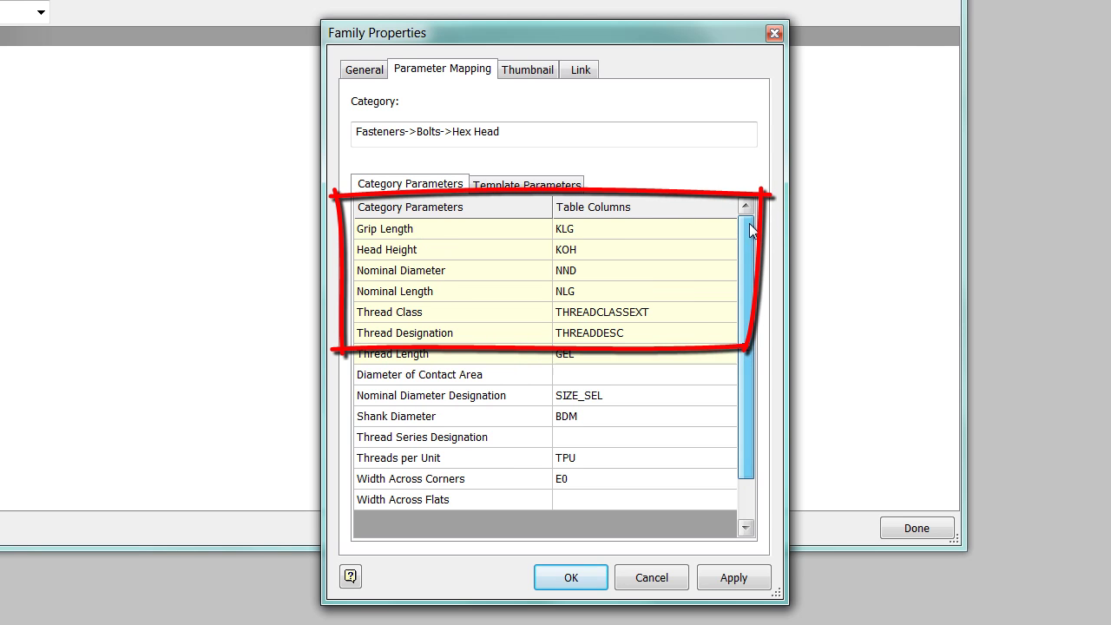
left_click(535, 187)
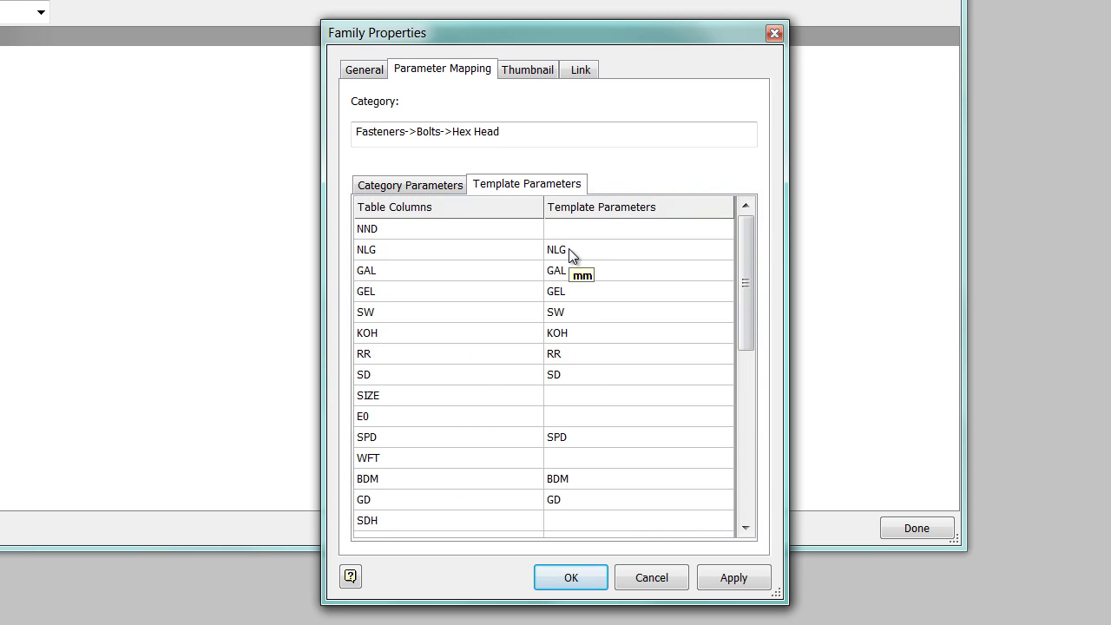
left_click(529, 75)
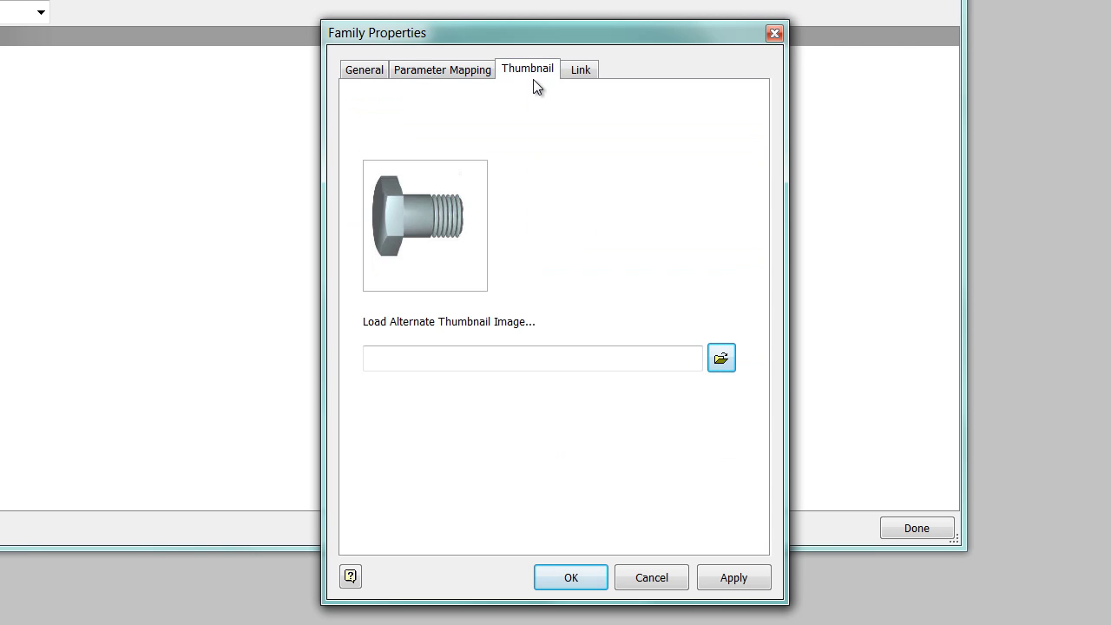
left_click(569, 73)
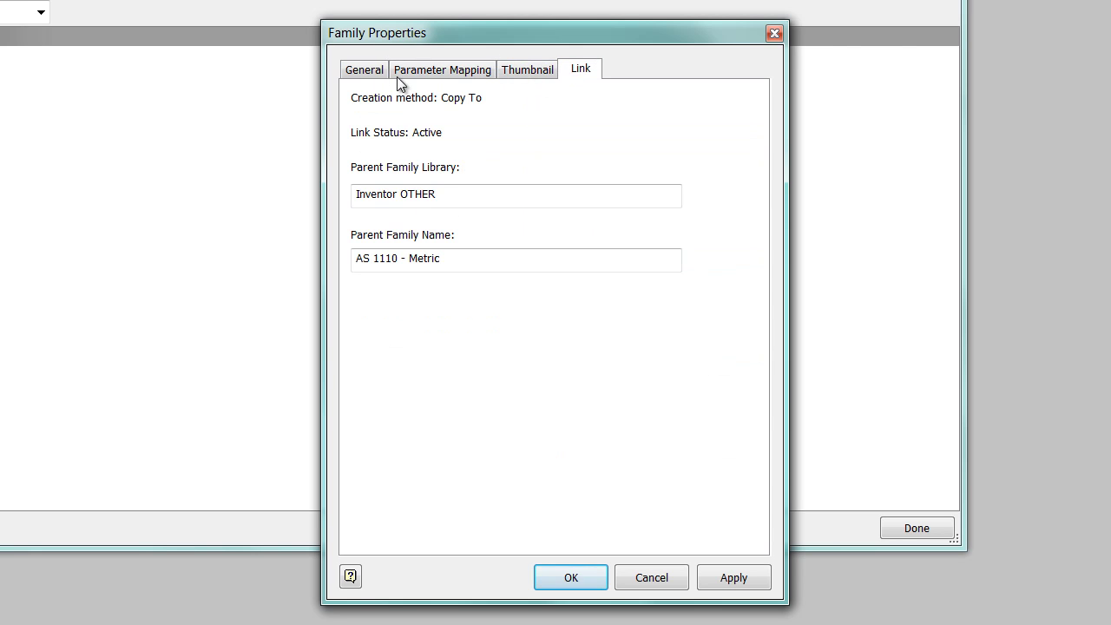
left_click(363, 75)
left_click(582, 579)
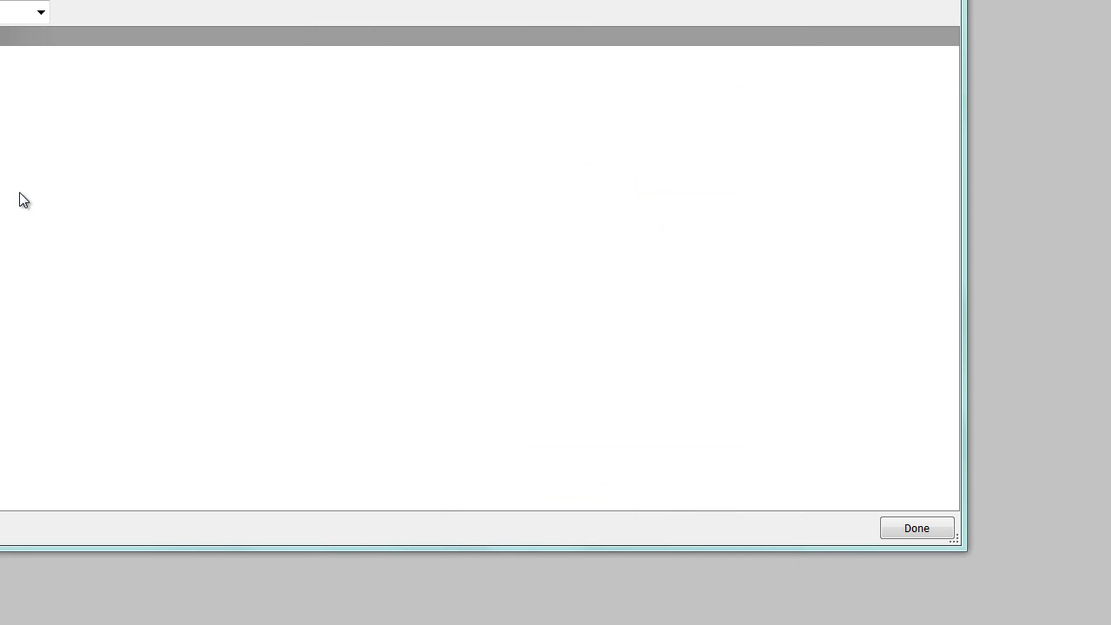
Open the Acme AS 1110 family table and suppress the M2 rows 5 to 11
right_click(221, 191)
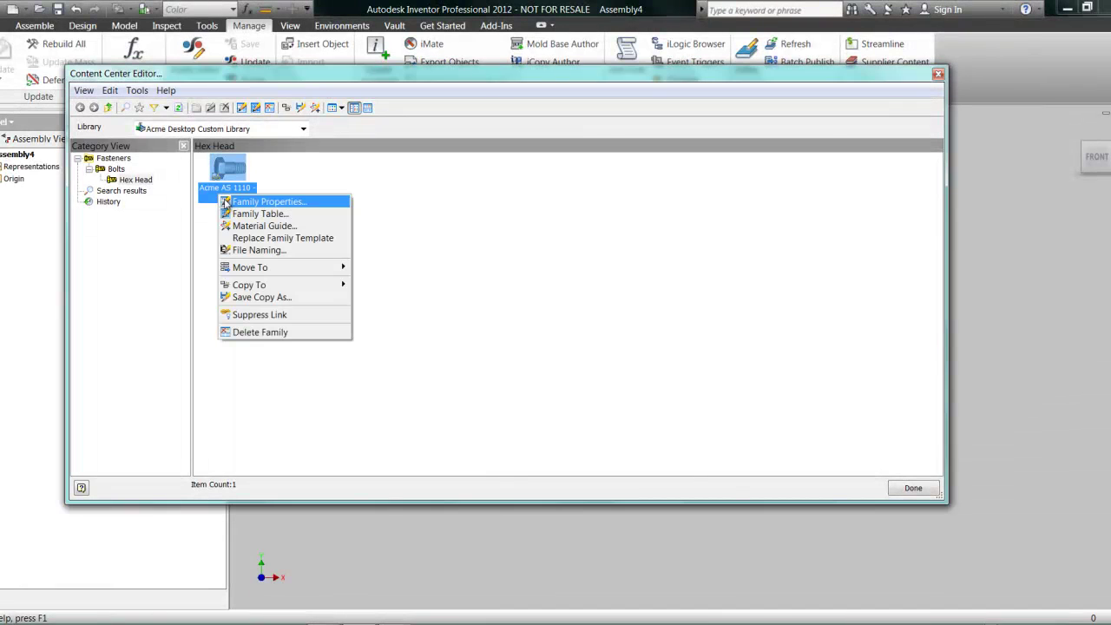
left_click(295, 217)
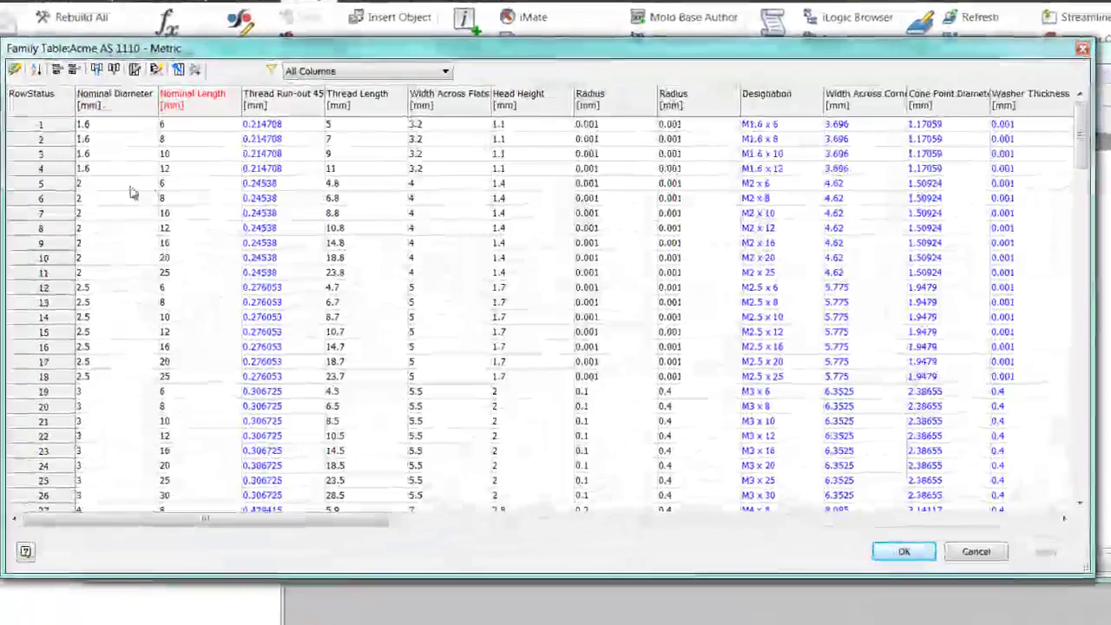
left_click(45, 185)
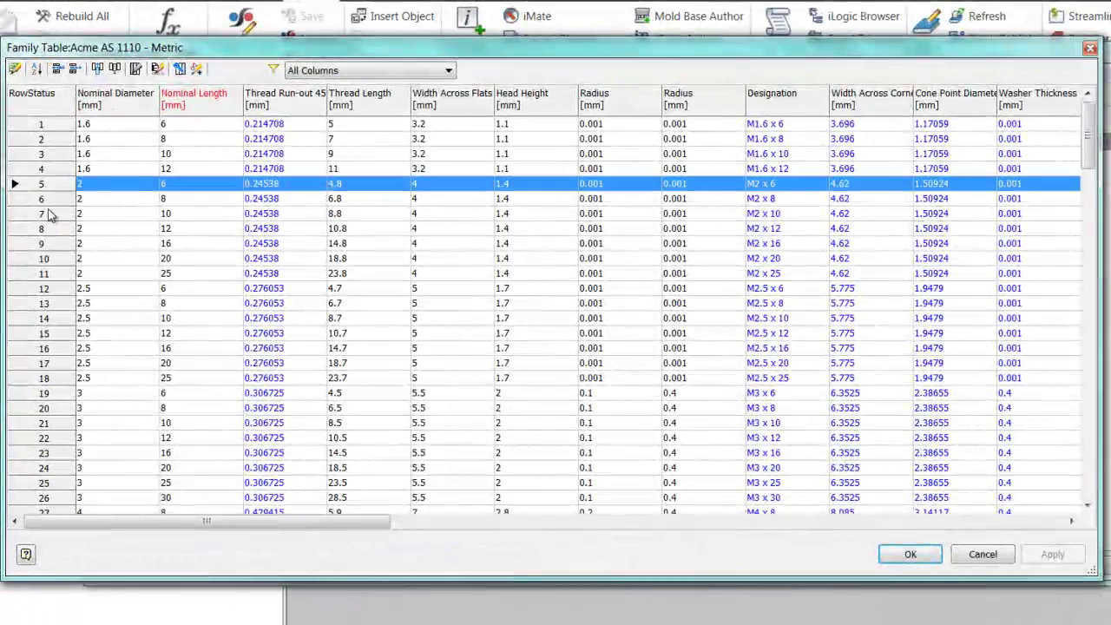
left_click(62, 273, "shift")
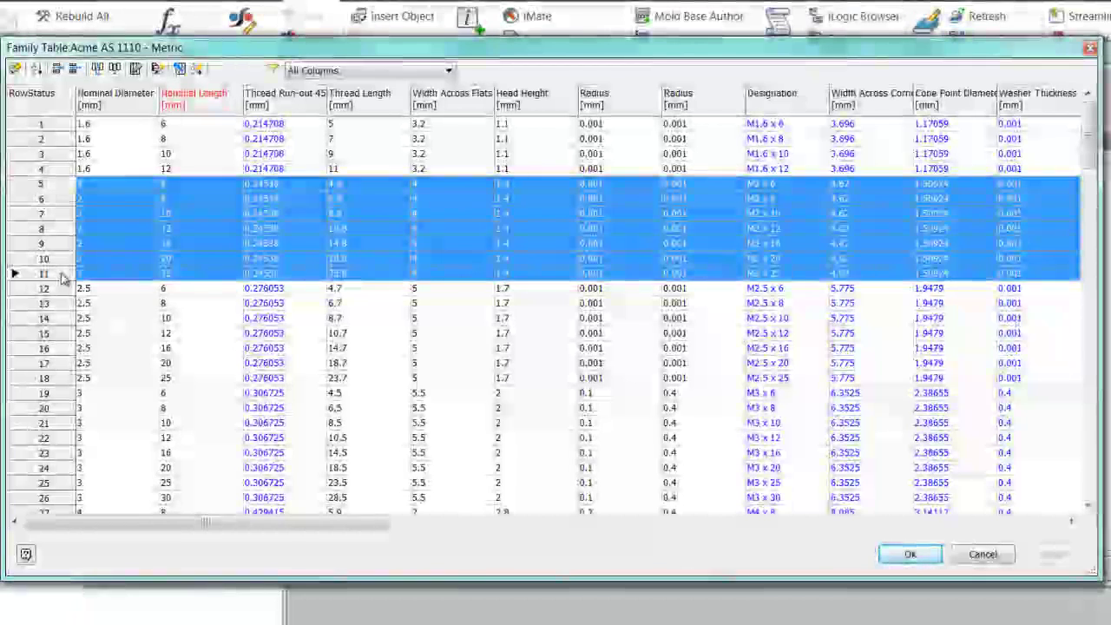
right_click(62, 276)
left_click(110, 408)
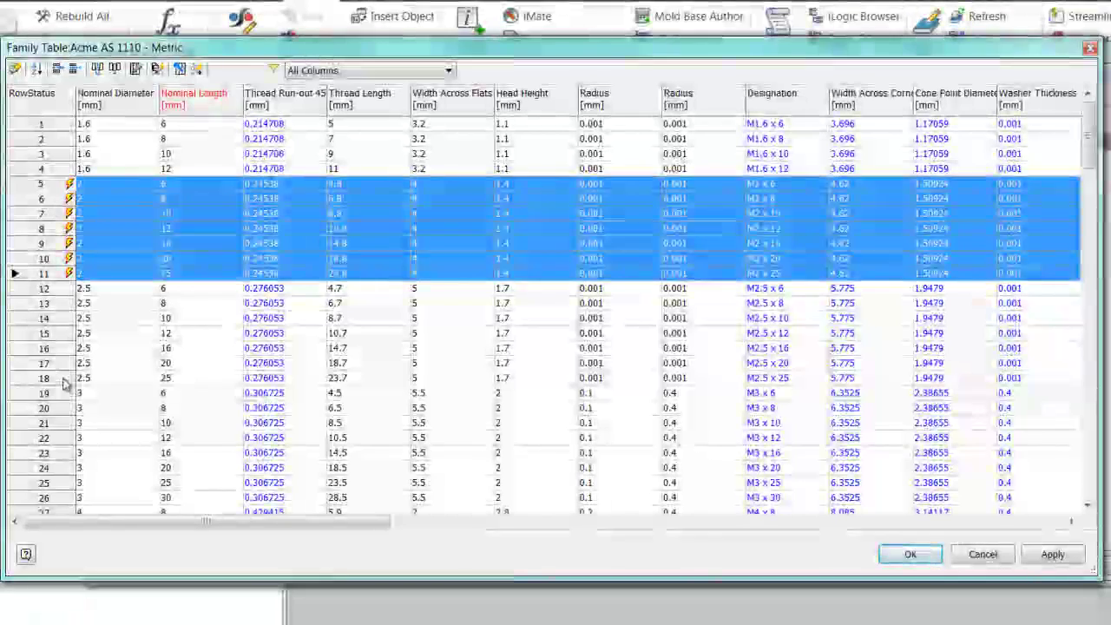
Delete the seven 2.5 mm rows 12 to 18 and confirm the deletion
left_click(63, 382)
left_click(66, 289, "shift")
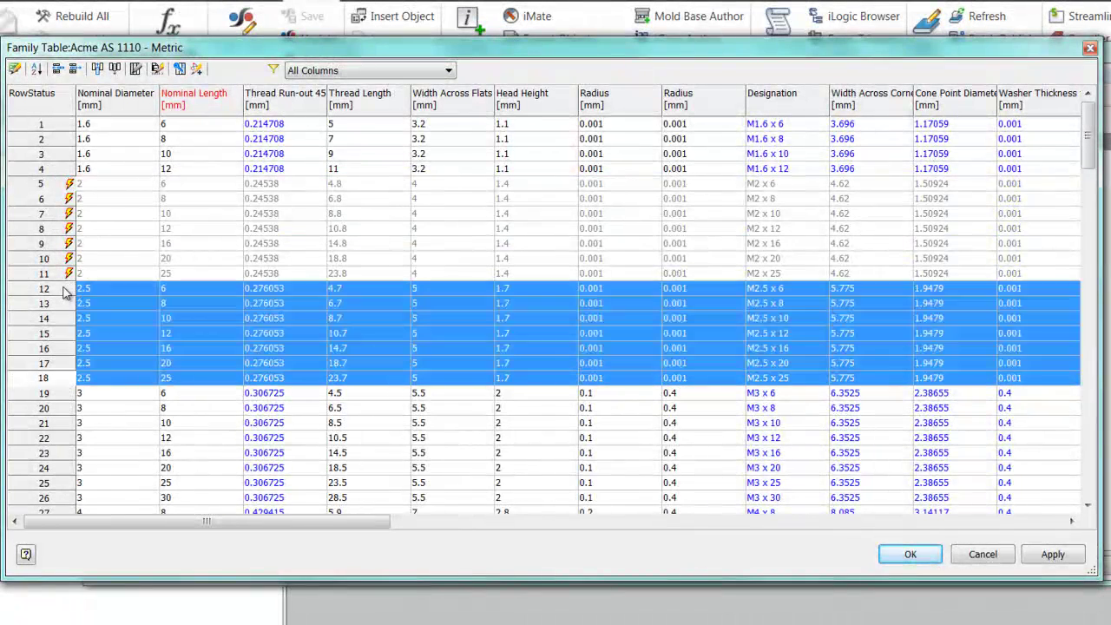
right_click(66, 290)
left_click(126, 400)
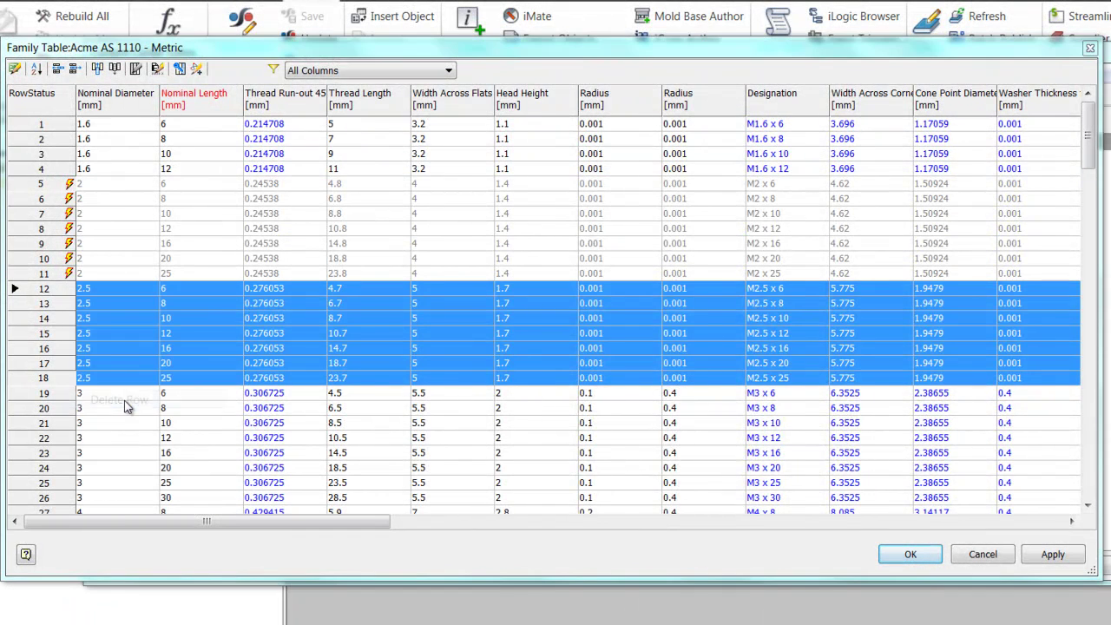
left_click(761, 419)
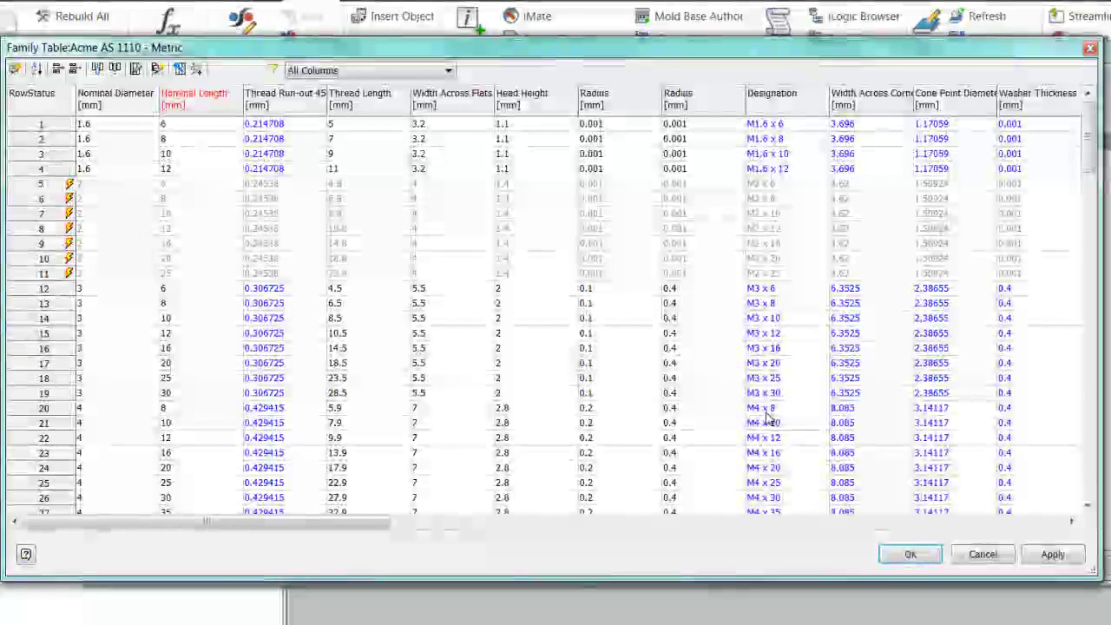
Add a row 5 copied from M1.6 x 12, set its Nominal Length to 14, and apply
left_click(49, 171)
right_click(50, 171)
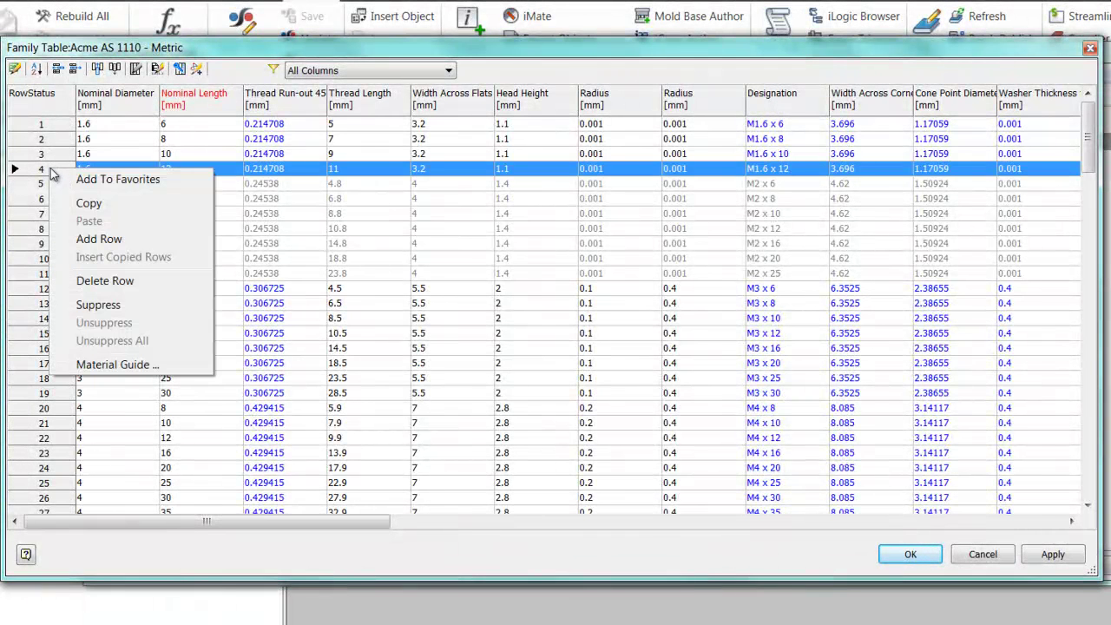
left_click(87, 235)
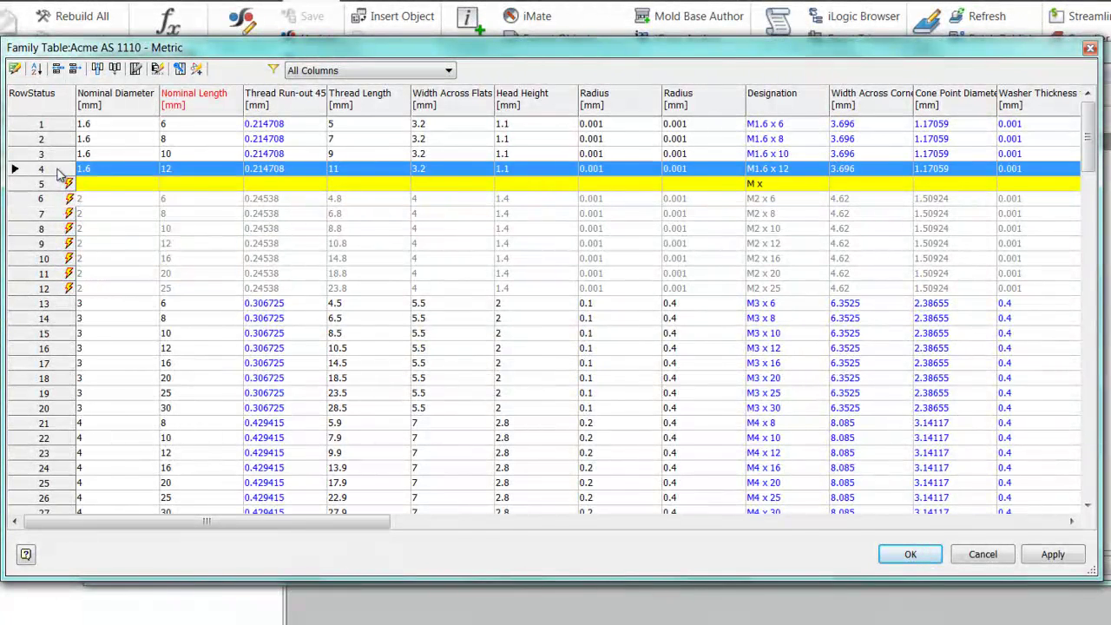
right_click(70, 180)
left_click(97, 204)
right_click(61, 187)
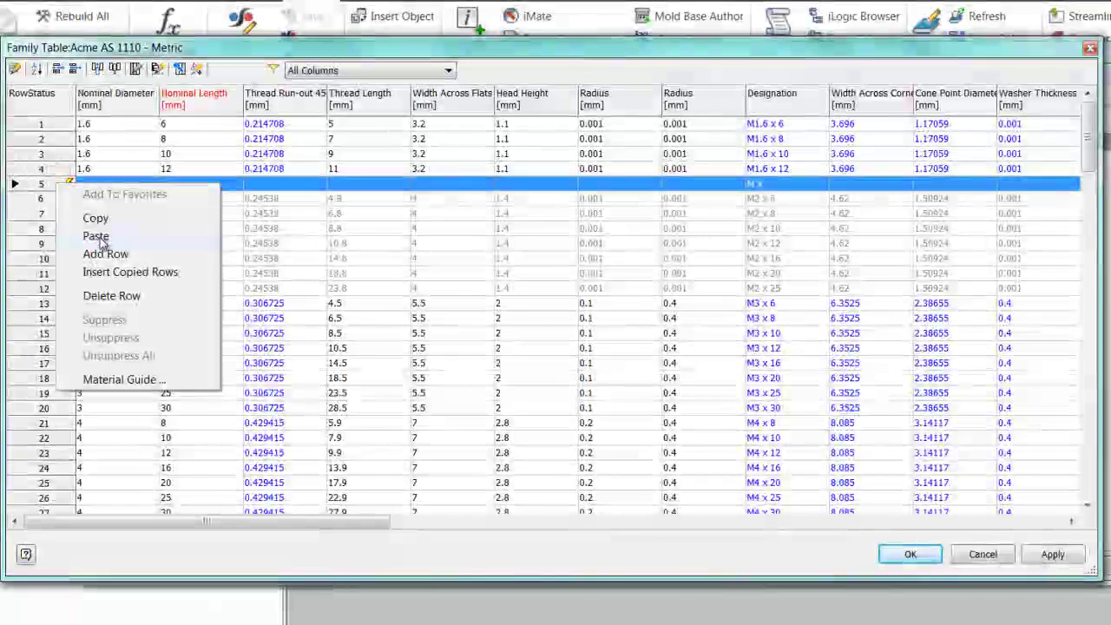
left_click(95, 235)
left_click(191, 186)
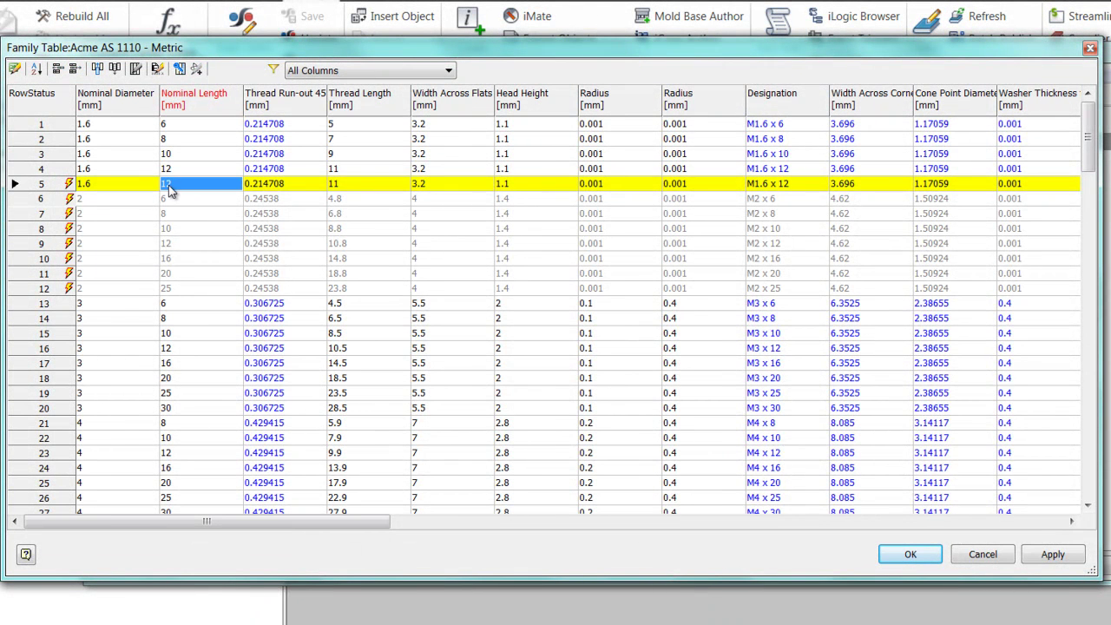
type("14")
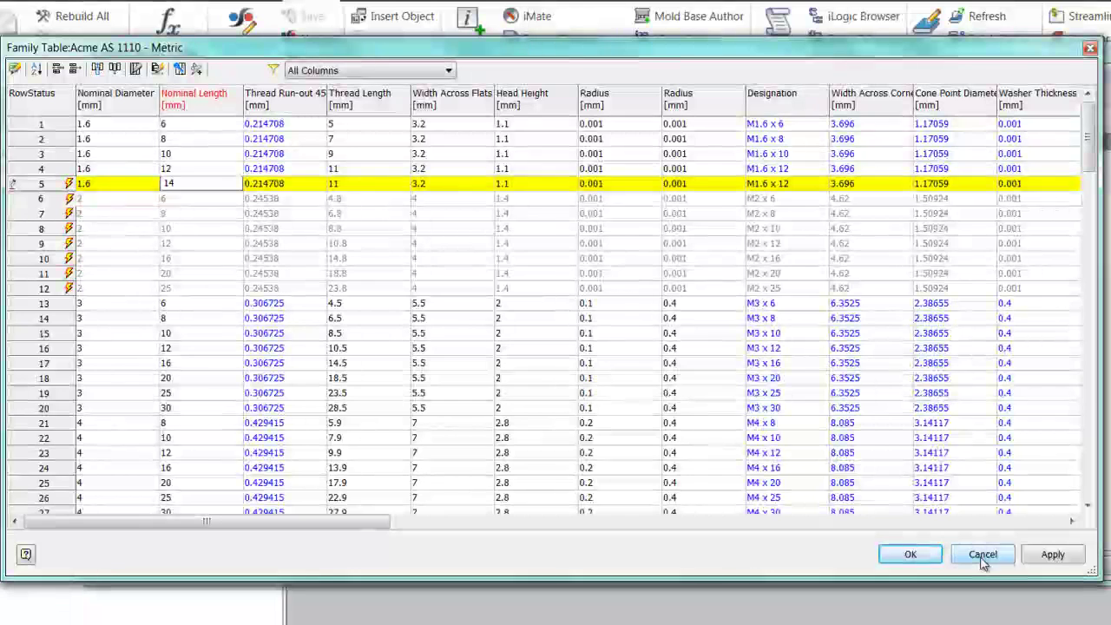
left_click(1050, 554)
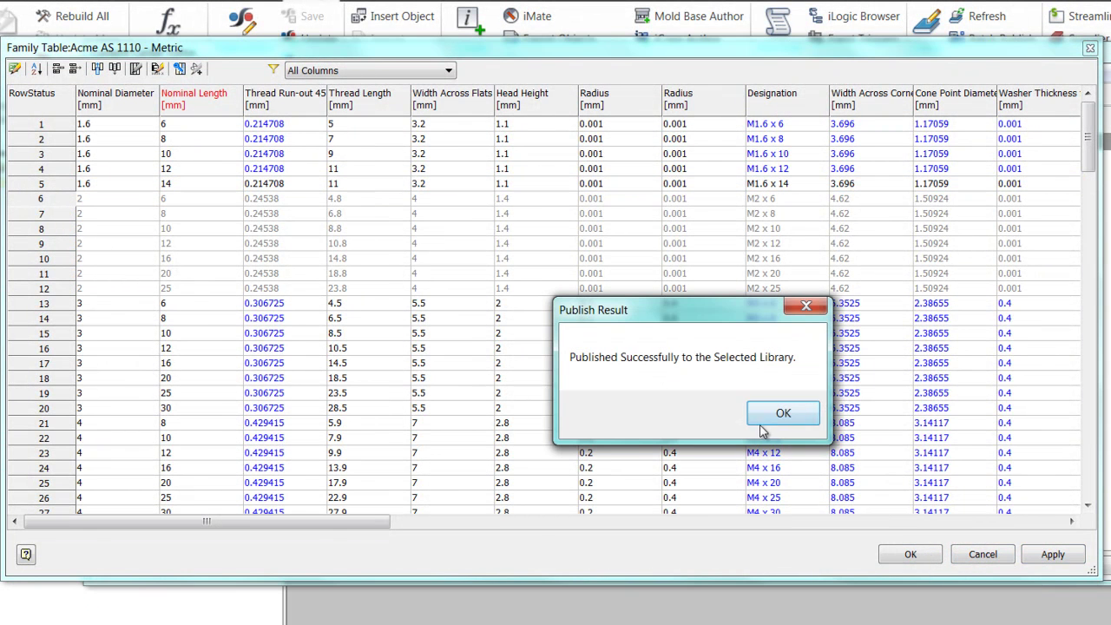
Dismiss the publish result, close the family table, and scroll the Hex Head families in Merged View
left_click(761, 424)
left_click(909, 553)
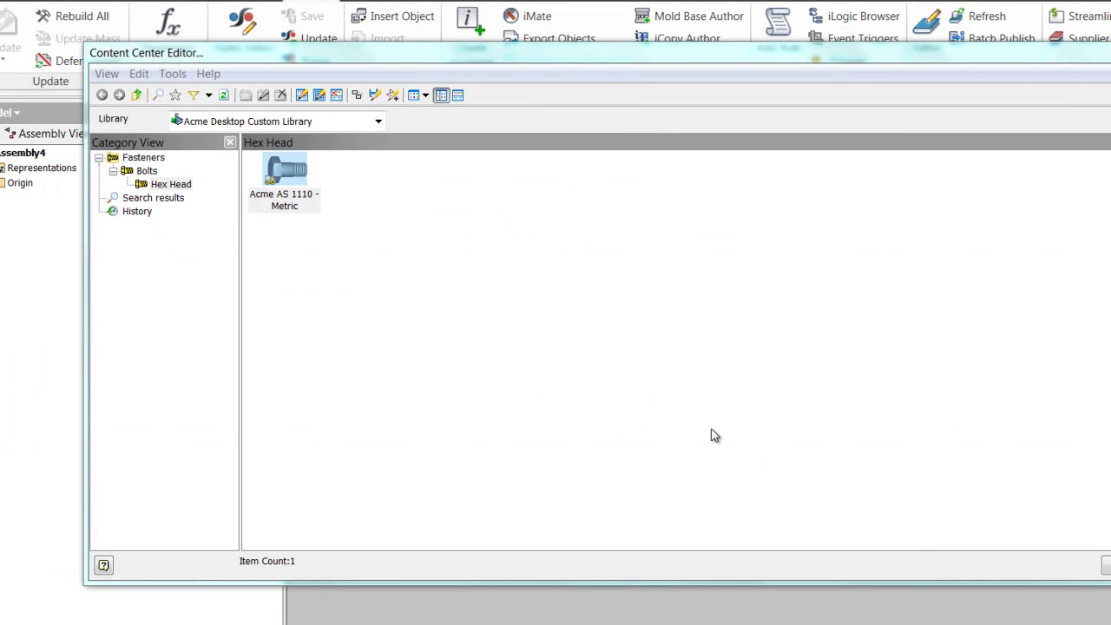
left_click(230, 121)
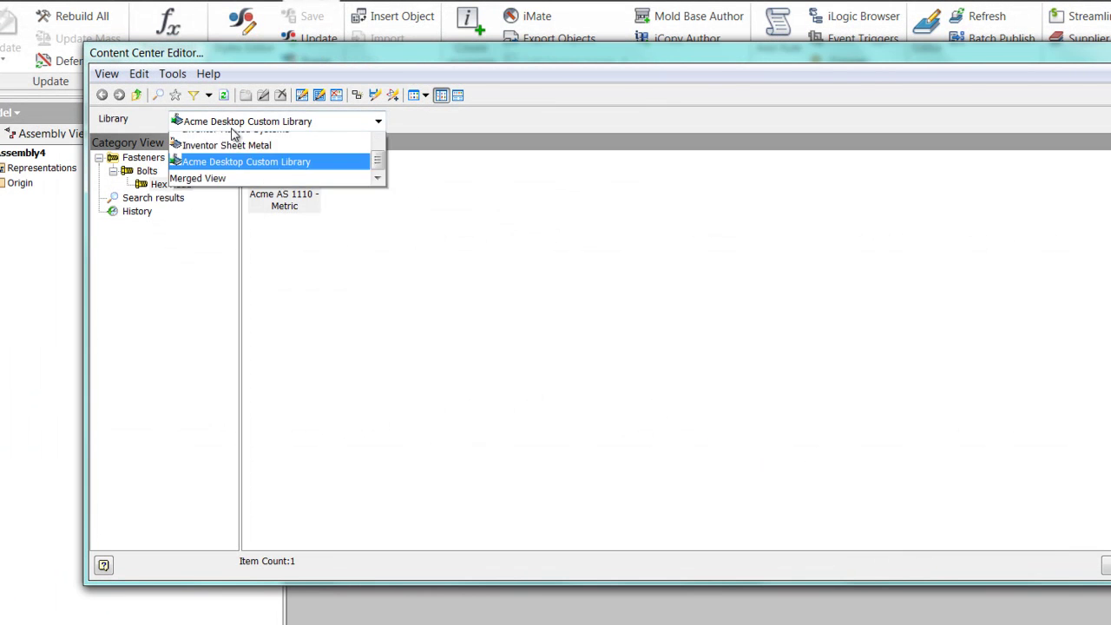
left_click(208, 208)
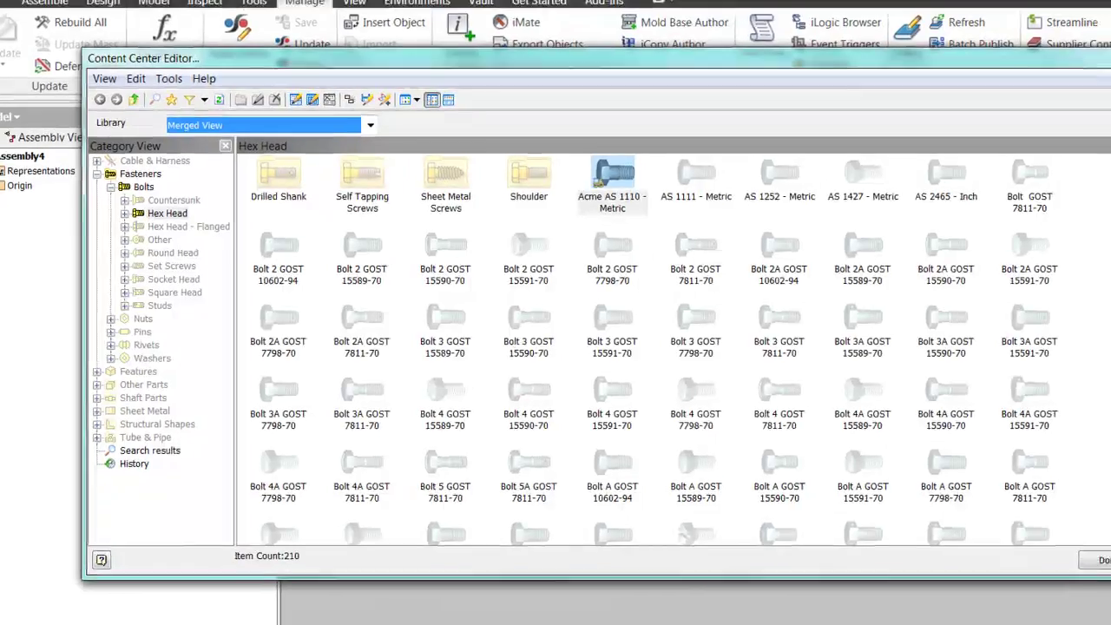
scroll(1092, 303, "down", 5)
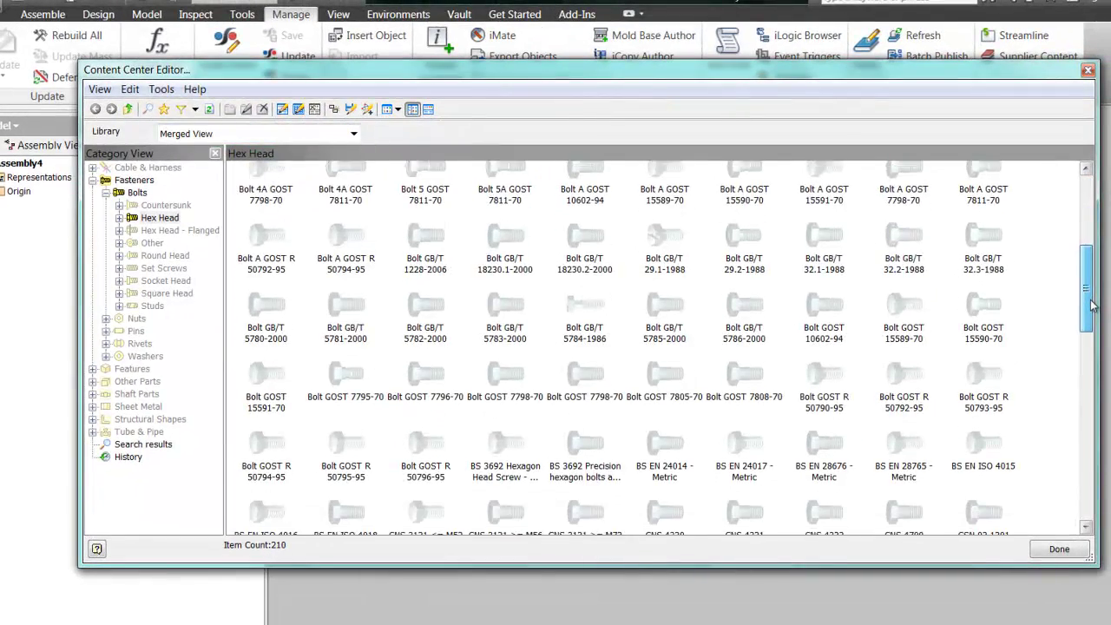
scroll(1092, 304, "down", 1)
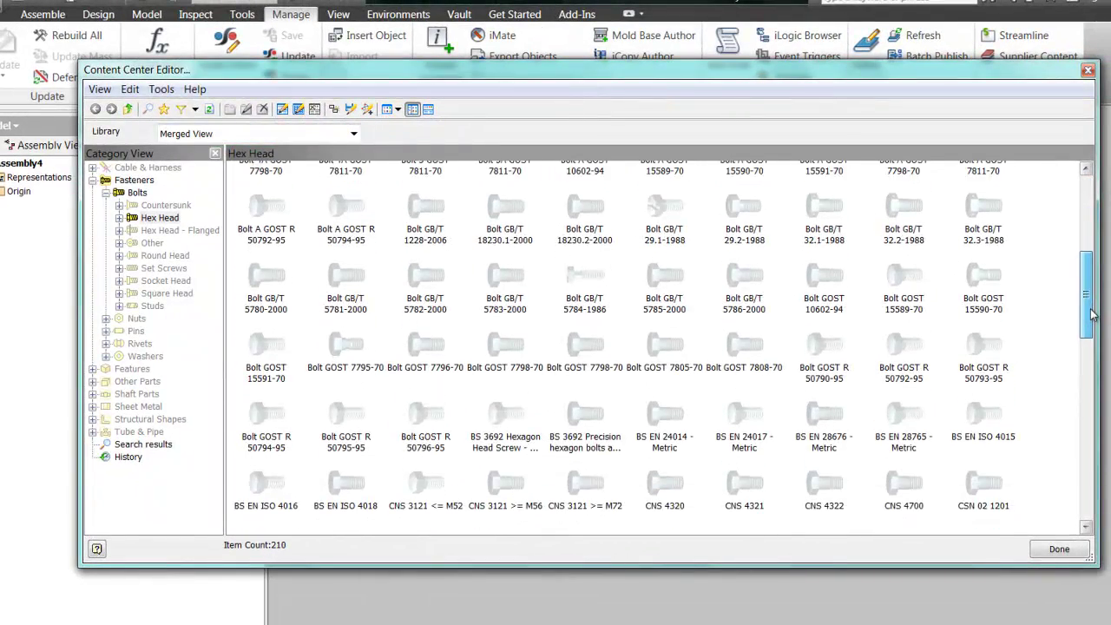
Save Bolt GB/T 5784-1986 as an independent copy named Acme Bolt GB/T 5784-1986, reviewing its part numbers
right_click(592, 282)
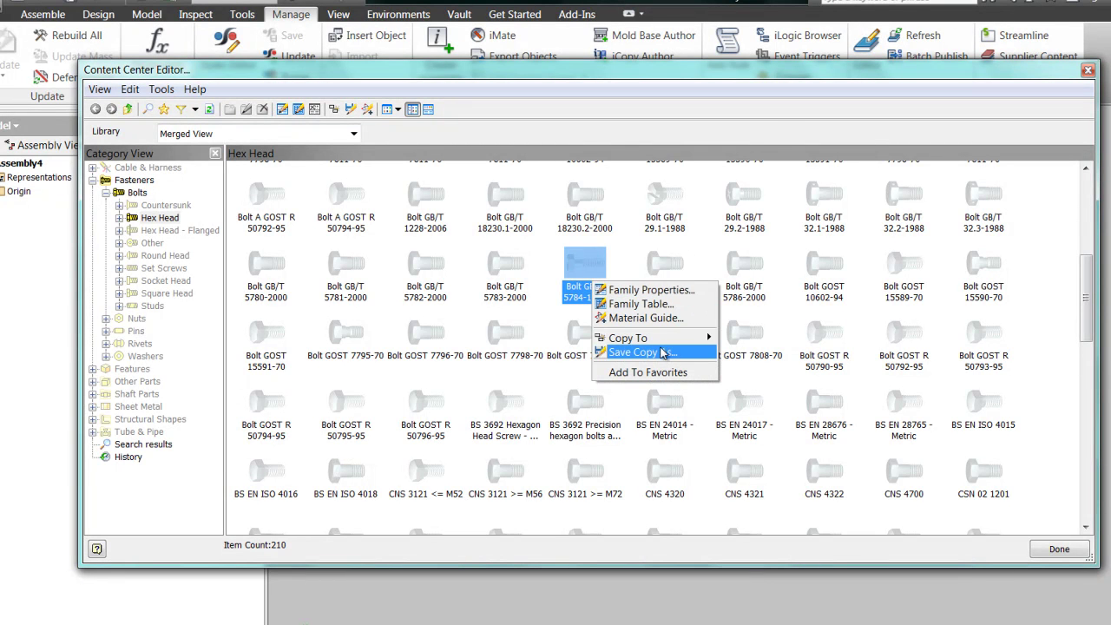
left_click(662, 351)
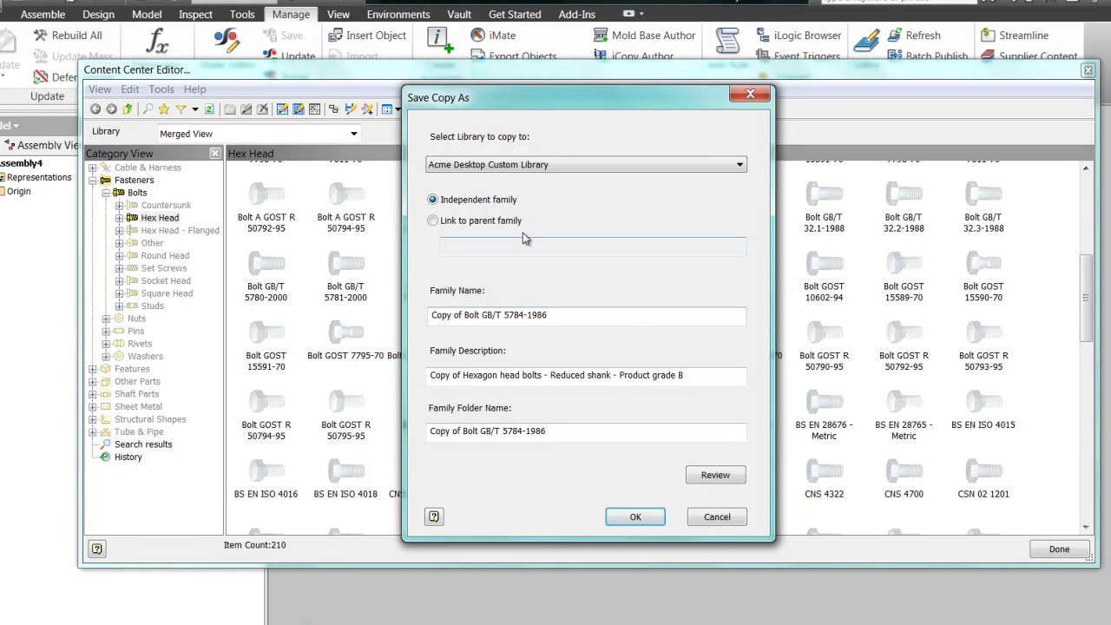
left_click(477, 227)
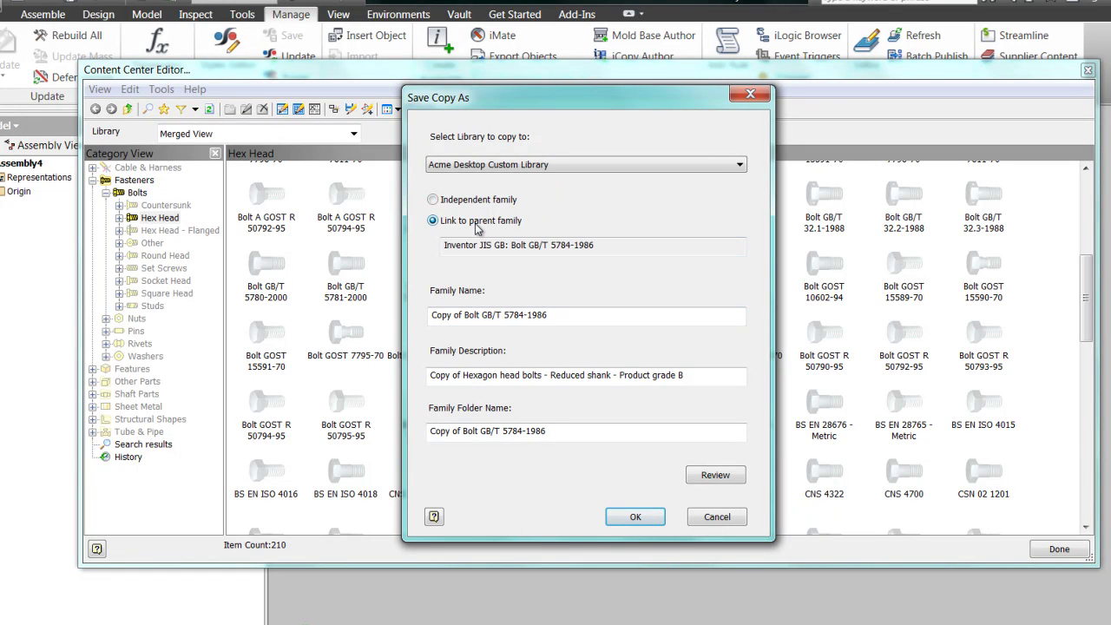
left_click(477, 203)
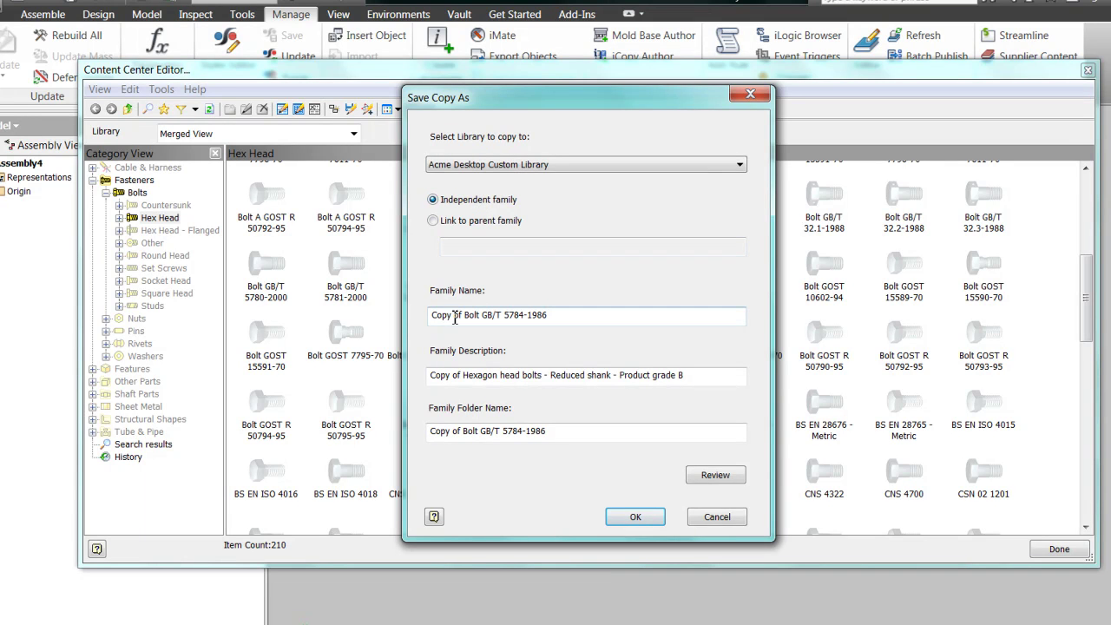
left_click_drag(462, 317, 411, 318)
type("Acme")
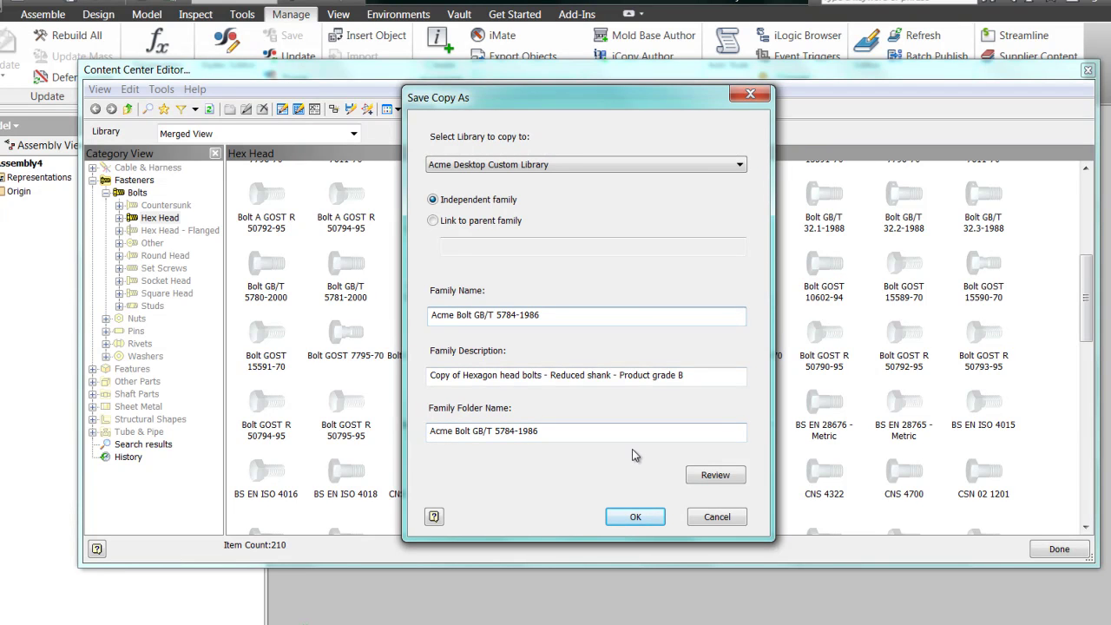
left_click(717, 475)
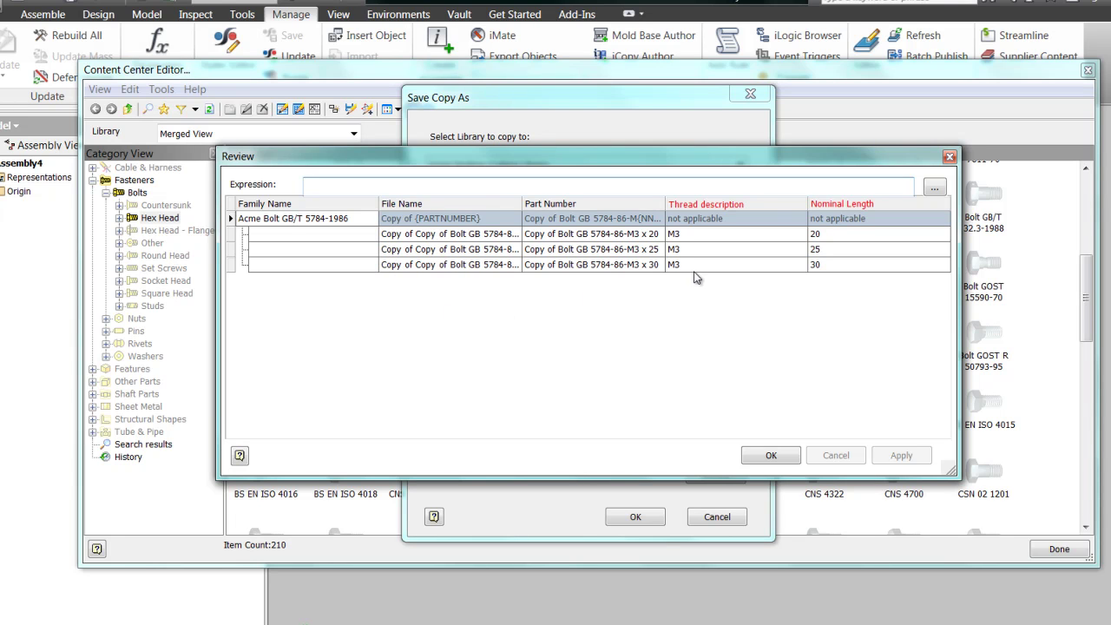
left_click(552, 236)
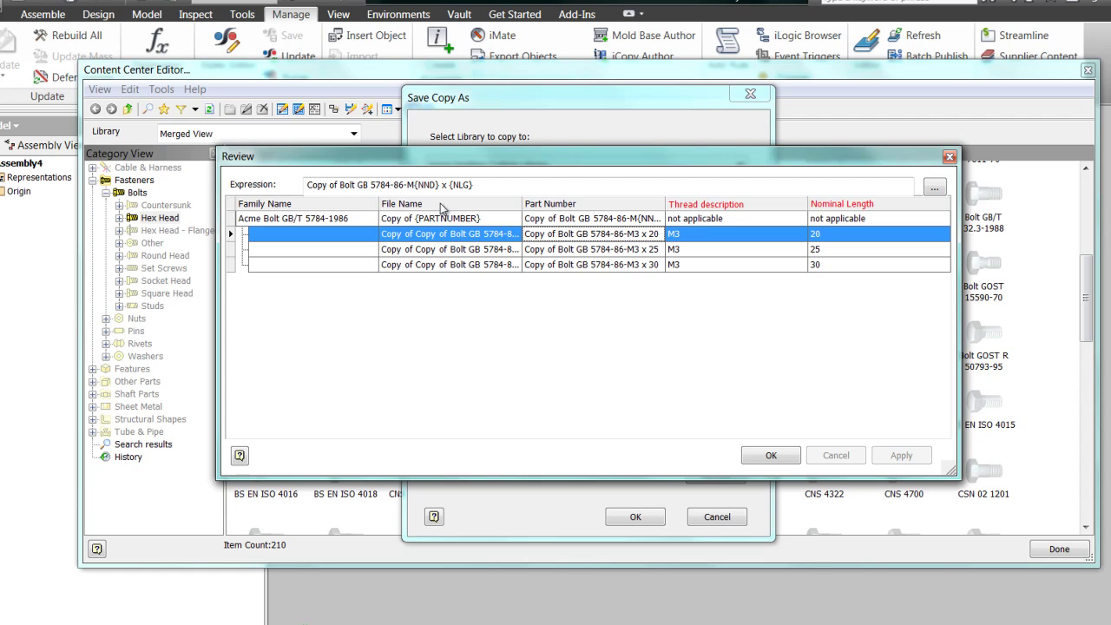
left_click(771, 457)
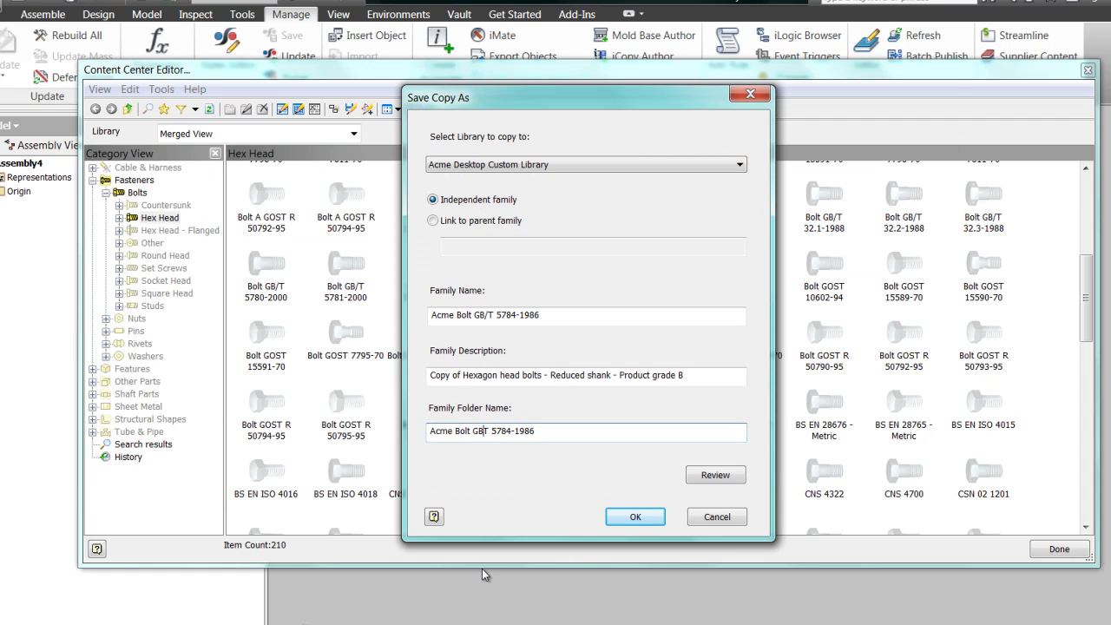
left_click(632, 517)
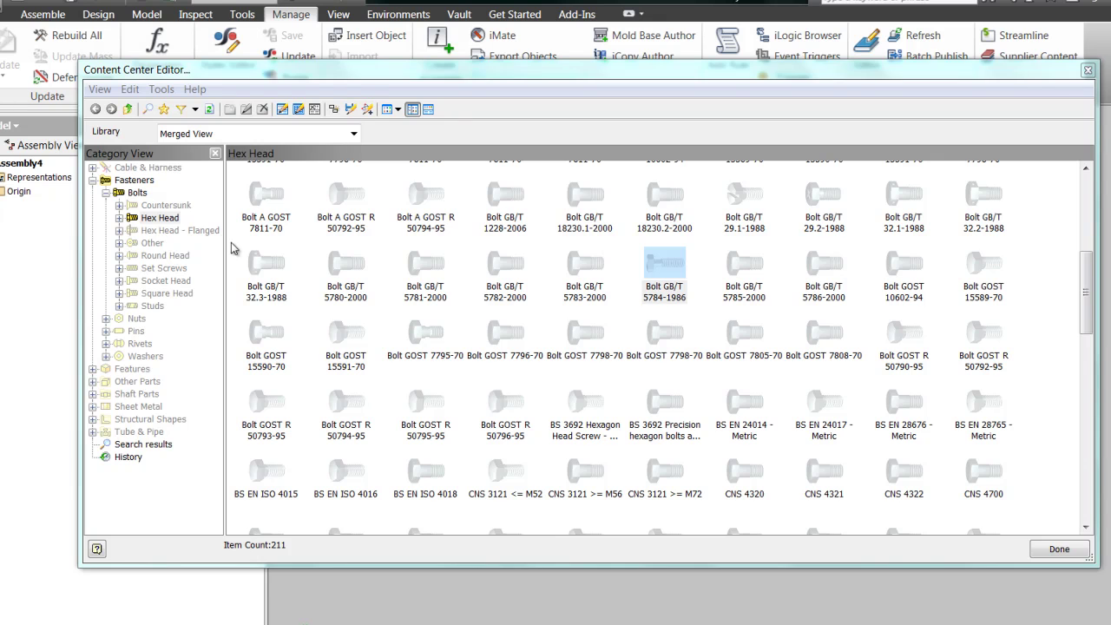
Open the family table of Acme Bolt GB/T 5784-1986 in Acme Desktop Custom Library
left_click(295, 135)
left_click(233, 198)
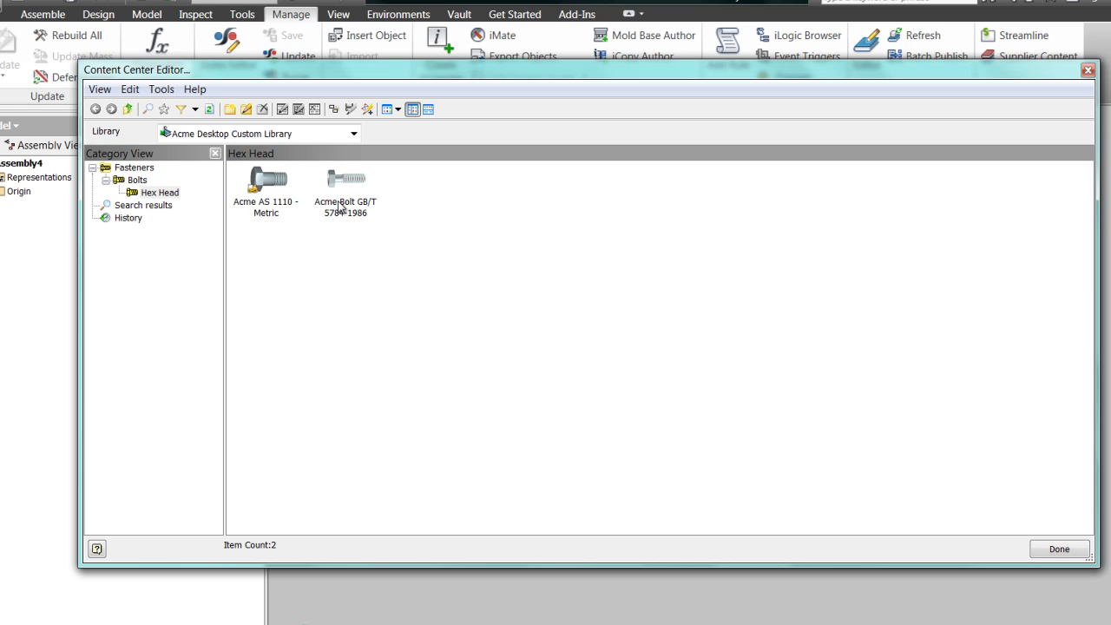
left_click(341, 206)
right_click(347, 206)
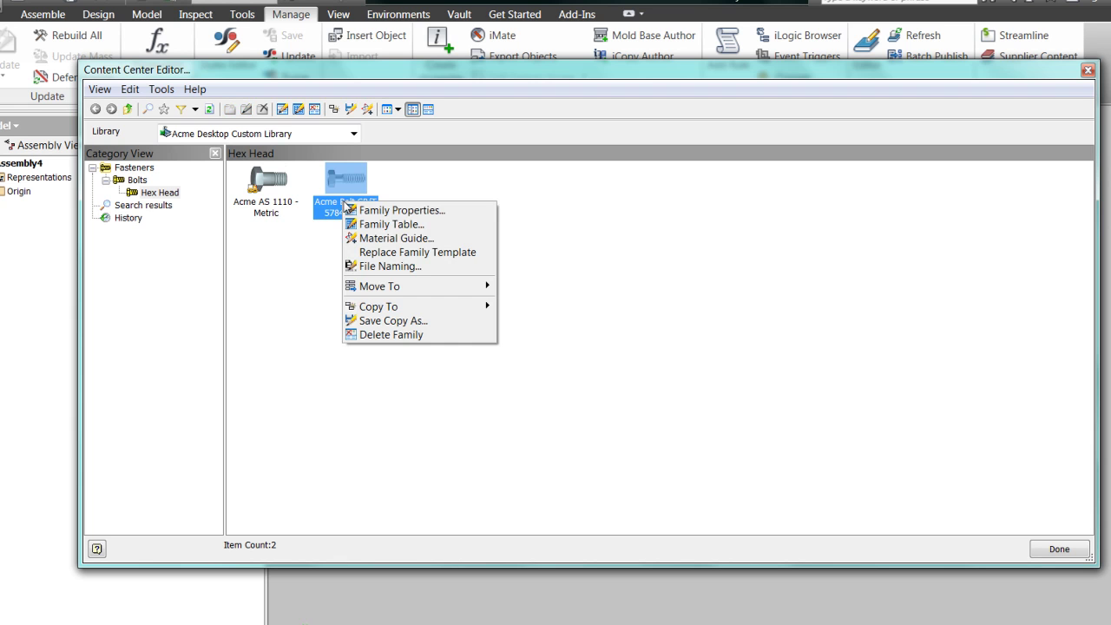
left_click(373, 225)
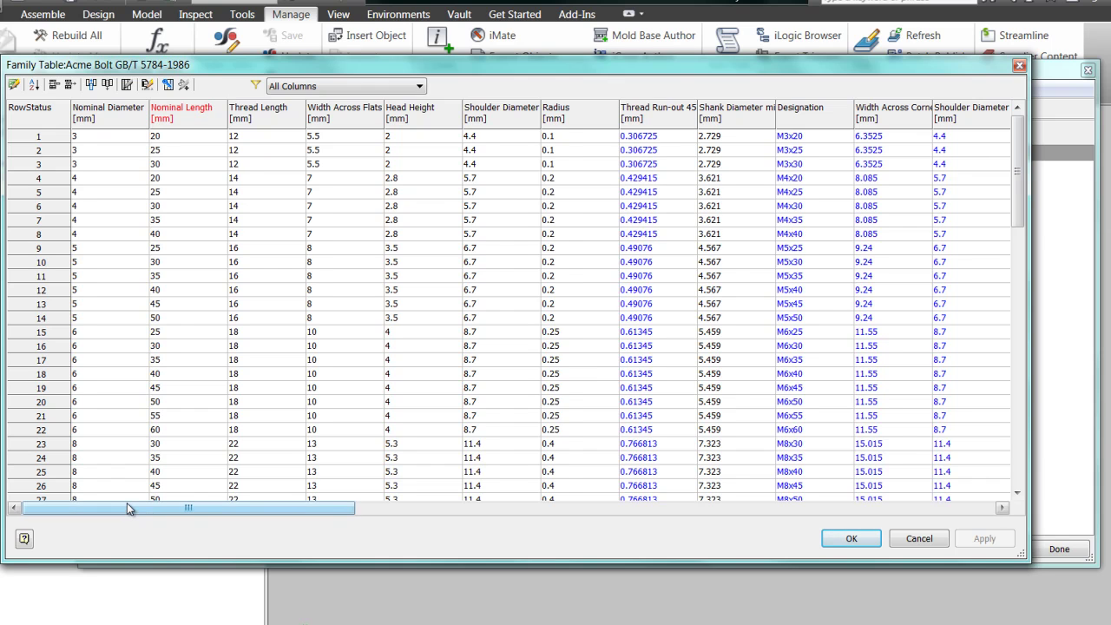
Scroll the table right and widen the File Name column to show full names
left_click_drag(128, 508, 464, 527)
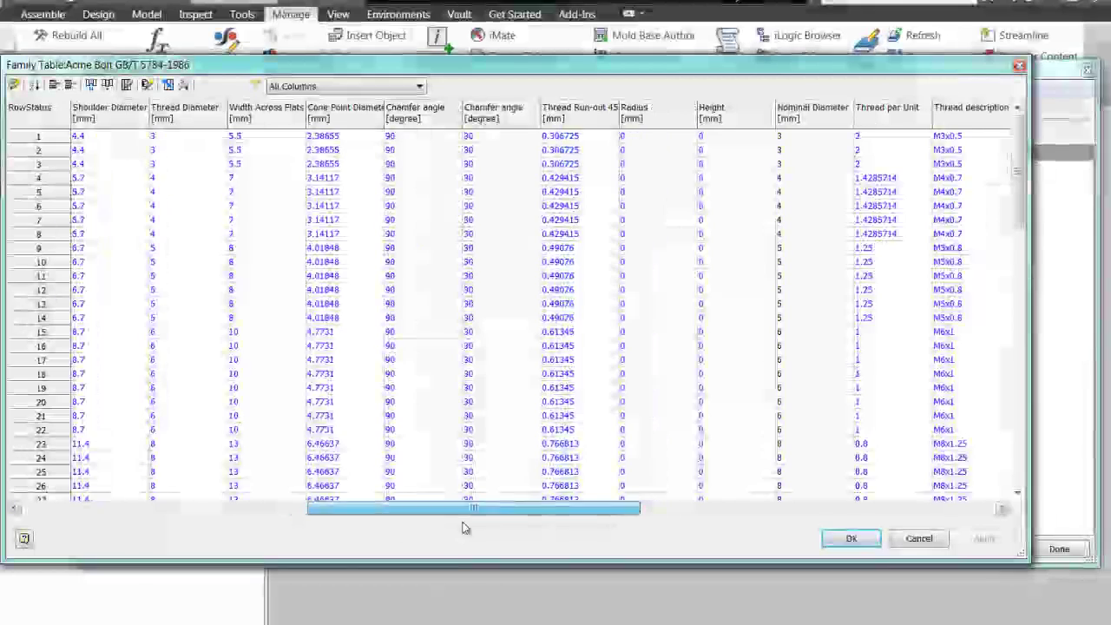
left_click(989, 512)
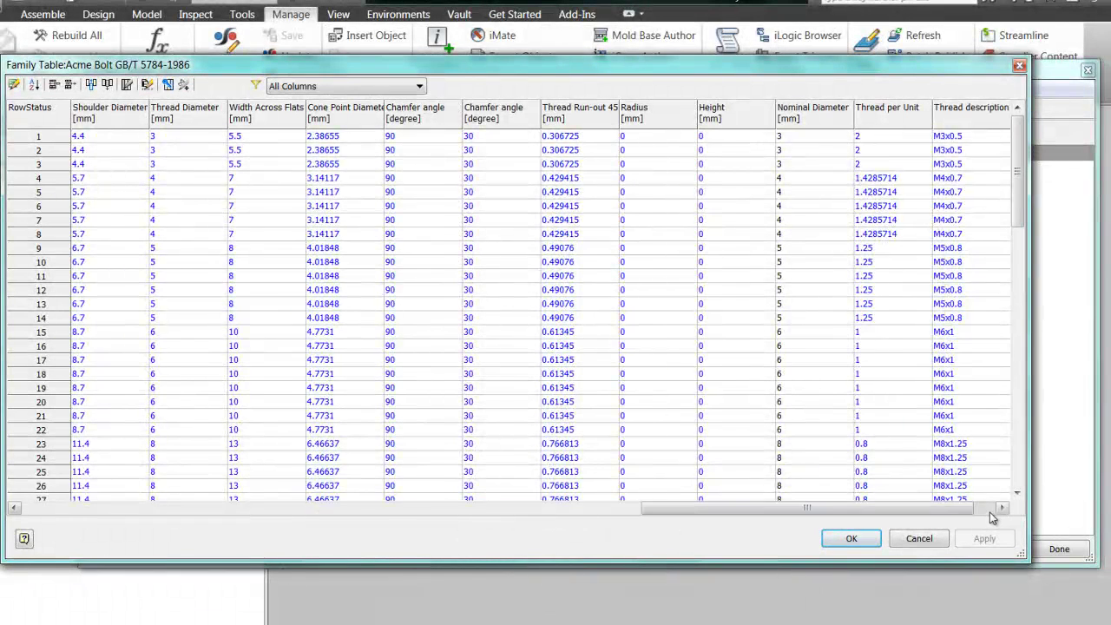
left_click(989, 512)
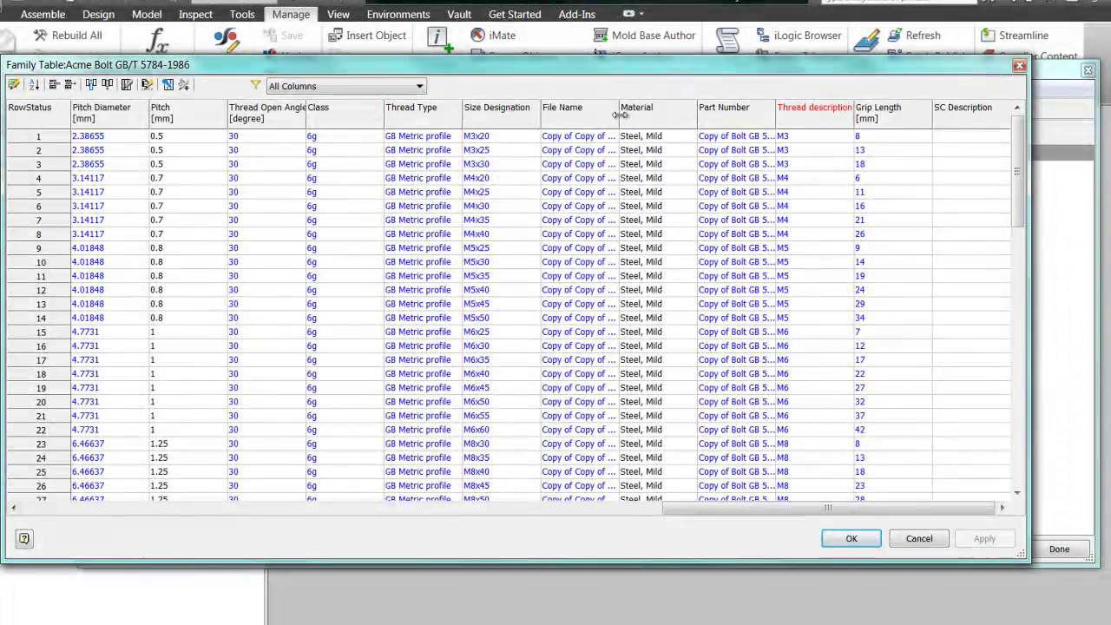
left_click_drag(619, 115, 684, 113)
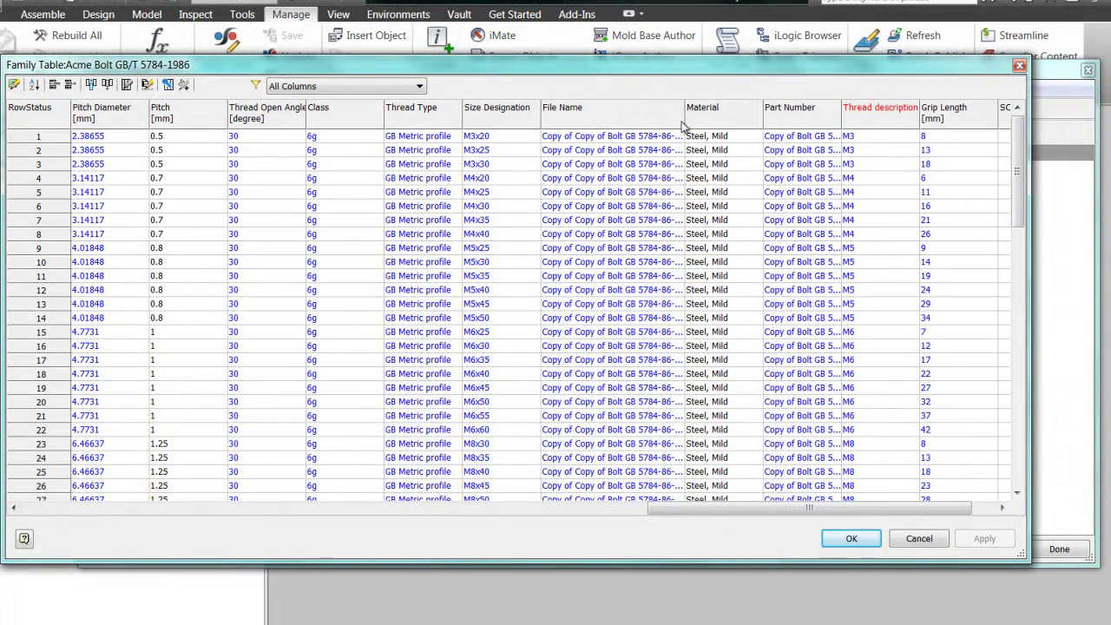
left_click(605, 141)
Set the File Name column expression to Acme Custom Bolt - "M"{NND} X {NLG}
left_click(619, 113)
right_click(640, 122)
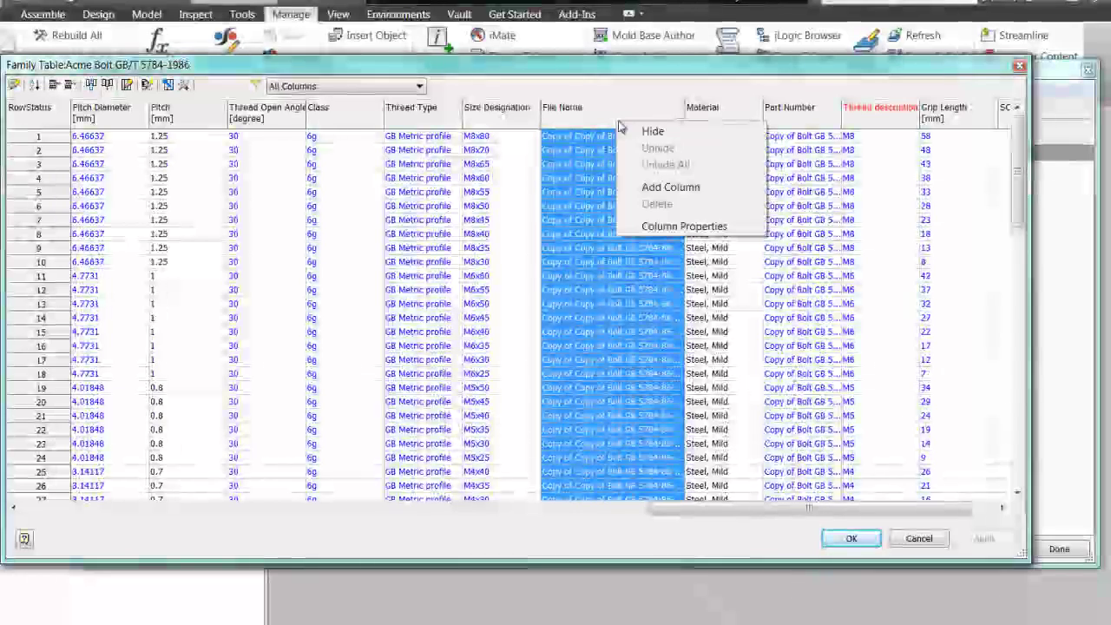
left_click(665, 228)
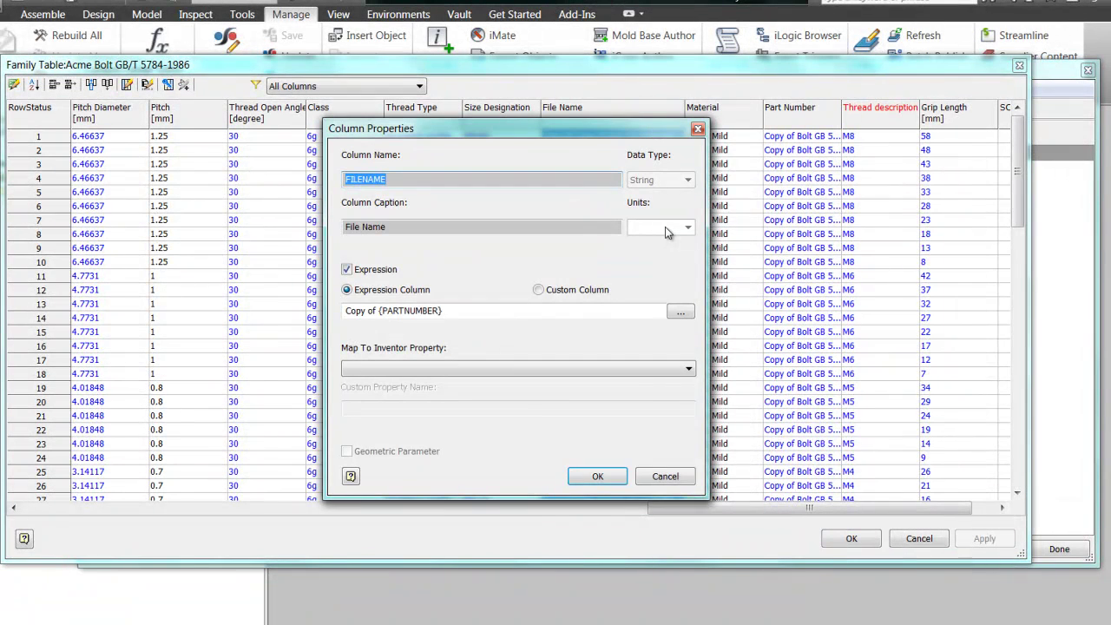
left_click_drag(444, 311, 324, 339)
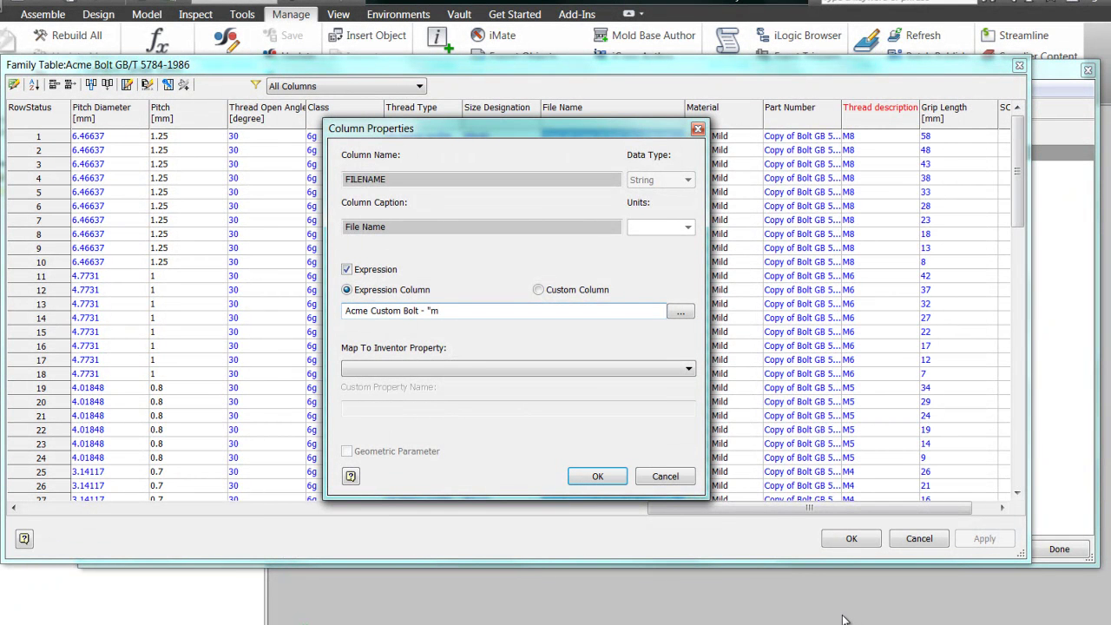
type("\"M\"")
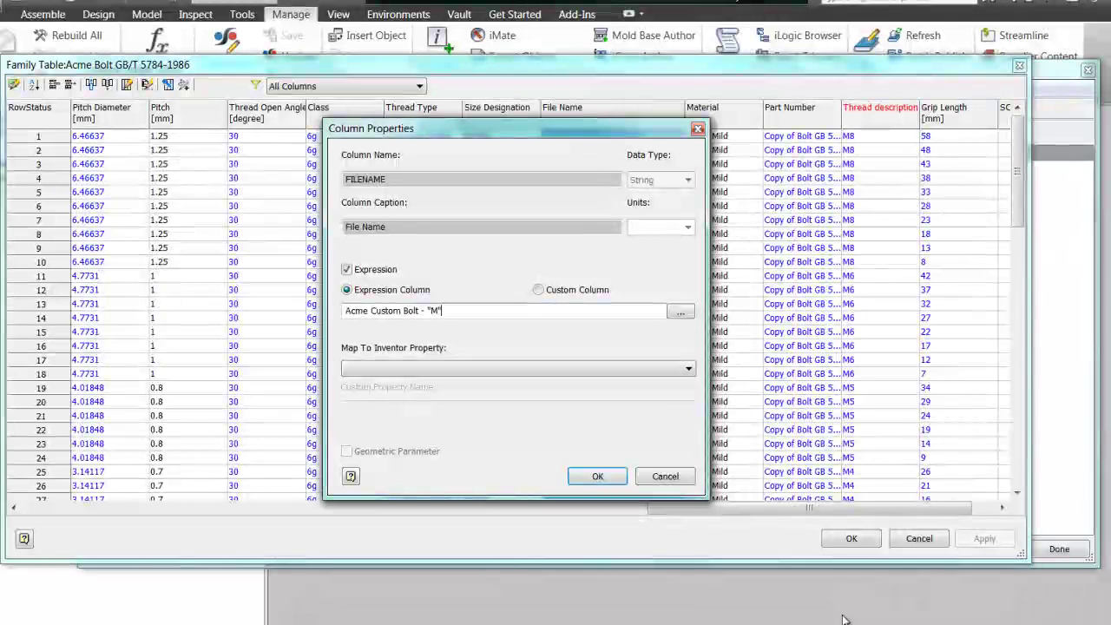
left_click(680, 311)
left_click(692, 347)
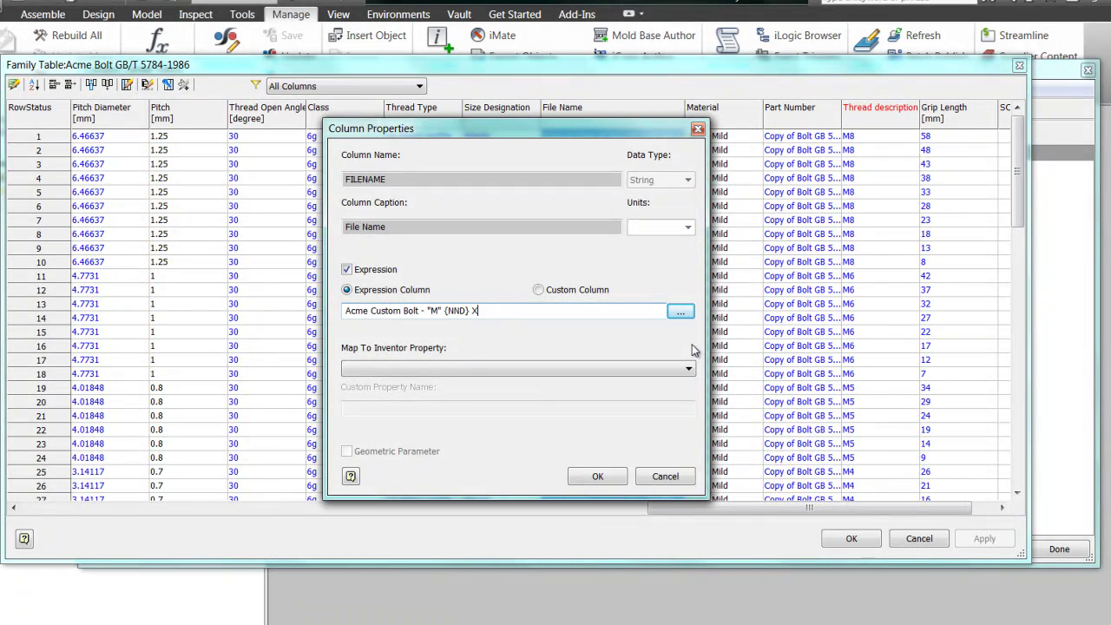
left_click(681, 311)
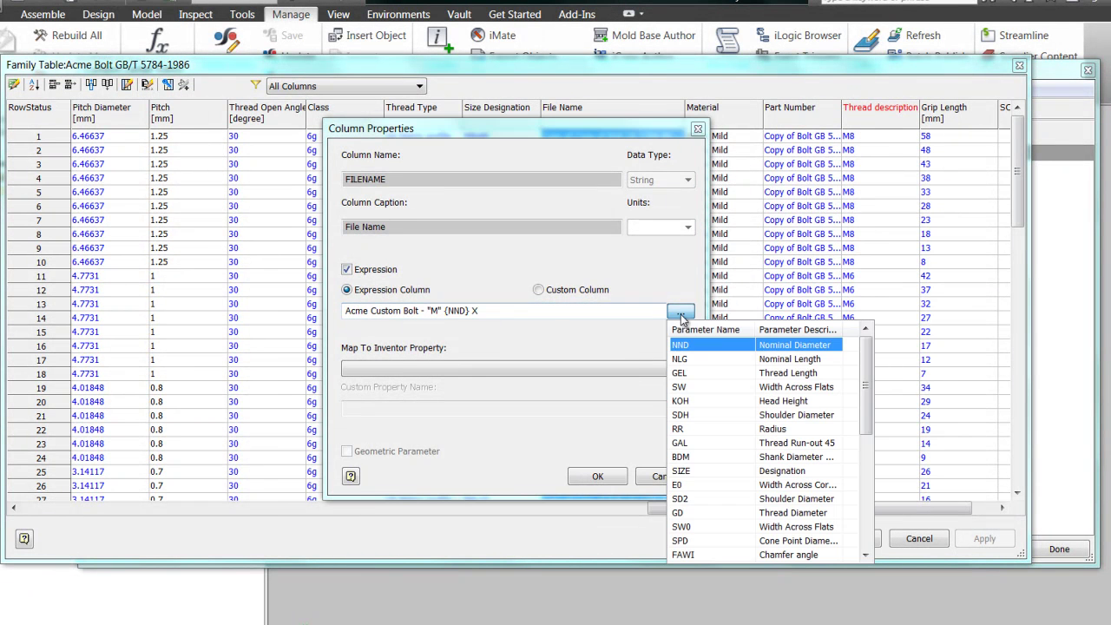
left_click(801, 361)
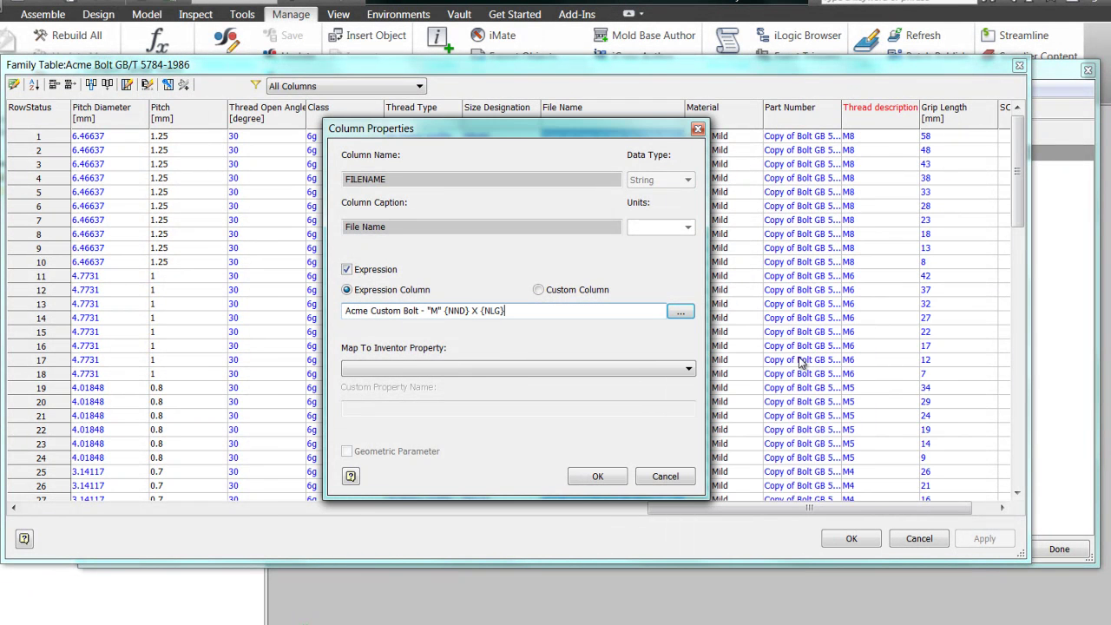
left_click(600, 367)
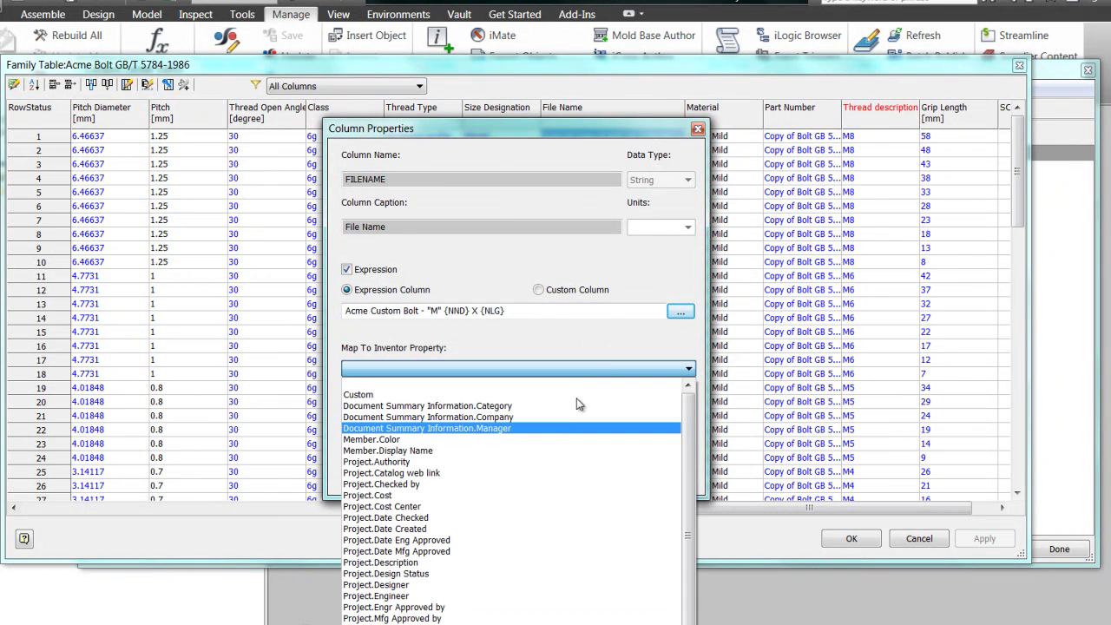
left_click(511, 348)
left_click(595, 471)
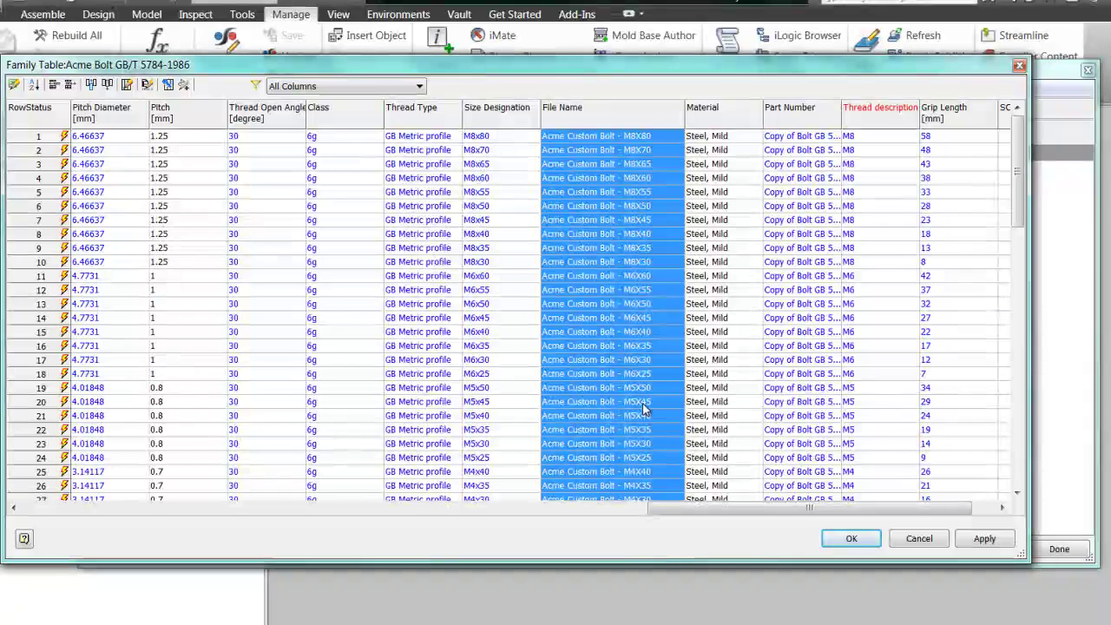
Sort the rows by Part Number, then by Nominal Diameter ascending so M3x20 comes first
left_click(812, 120)
left_click(807, 121)
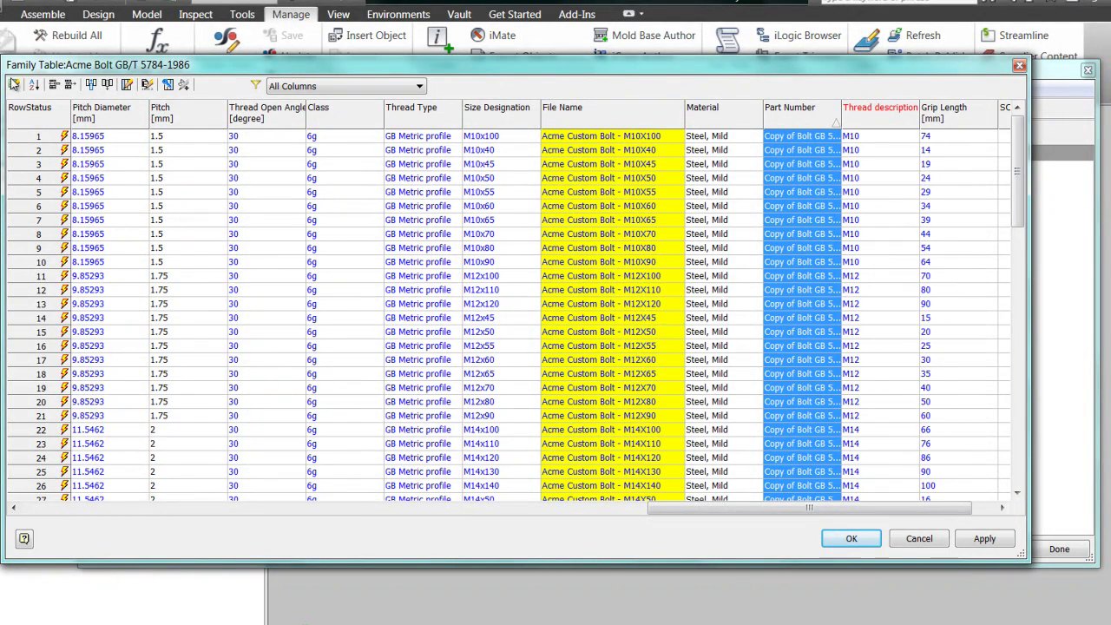
left_click(43, 124)
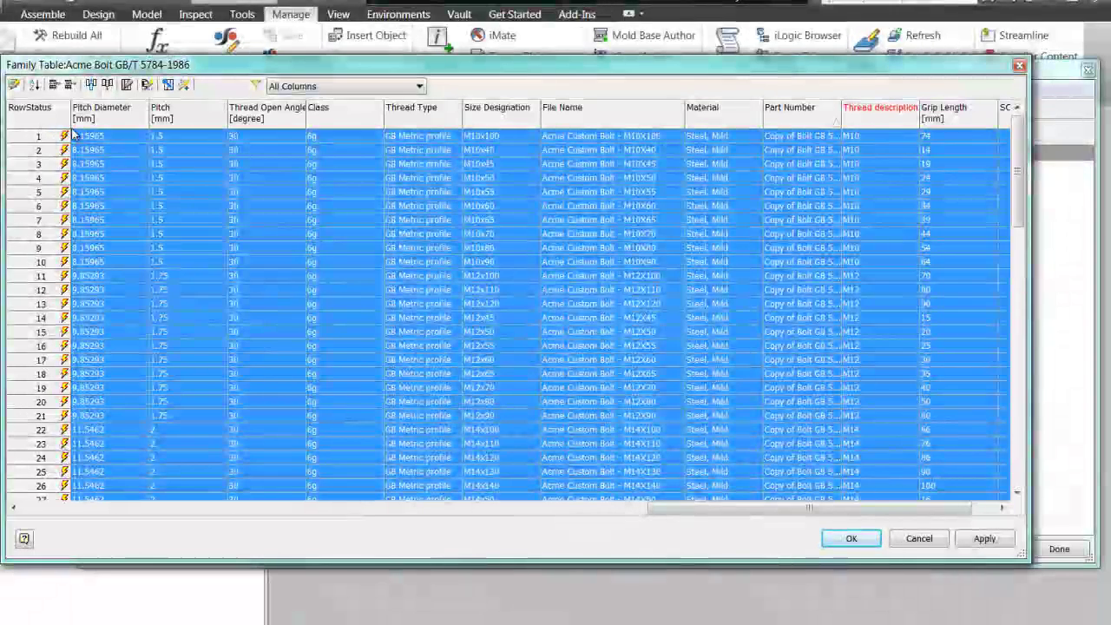
left_click_drag(805, 511, 184, 543)
left_click(118, 122)
left_click(118, 122)
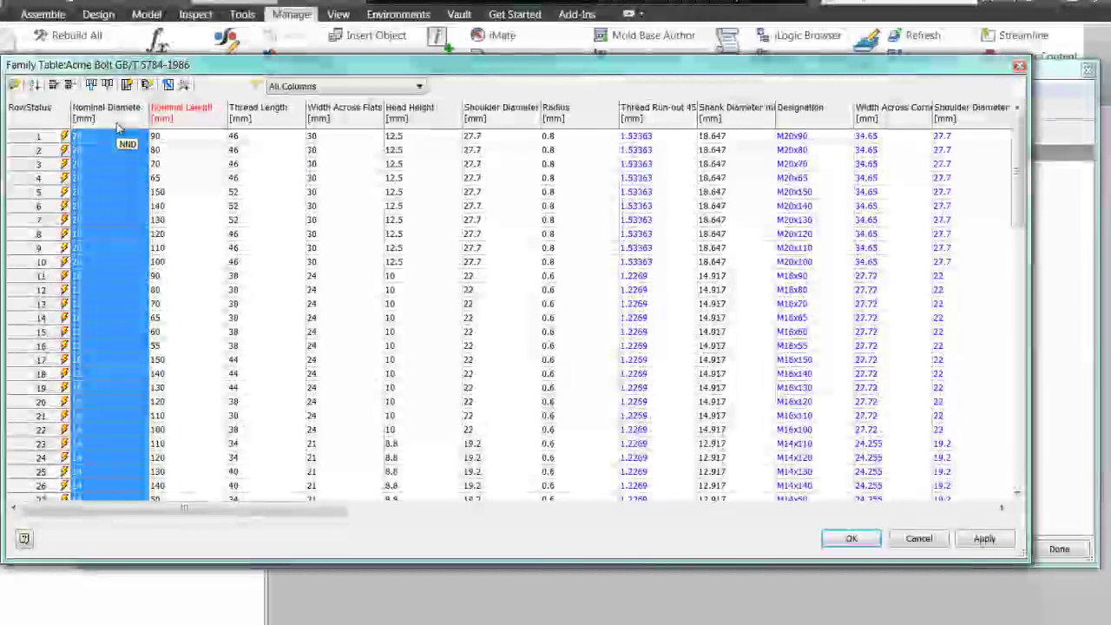
left_click(118, 123)
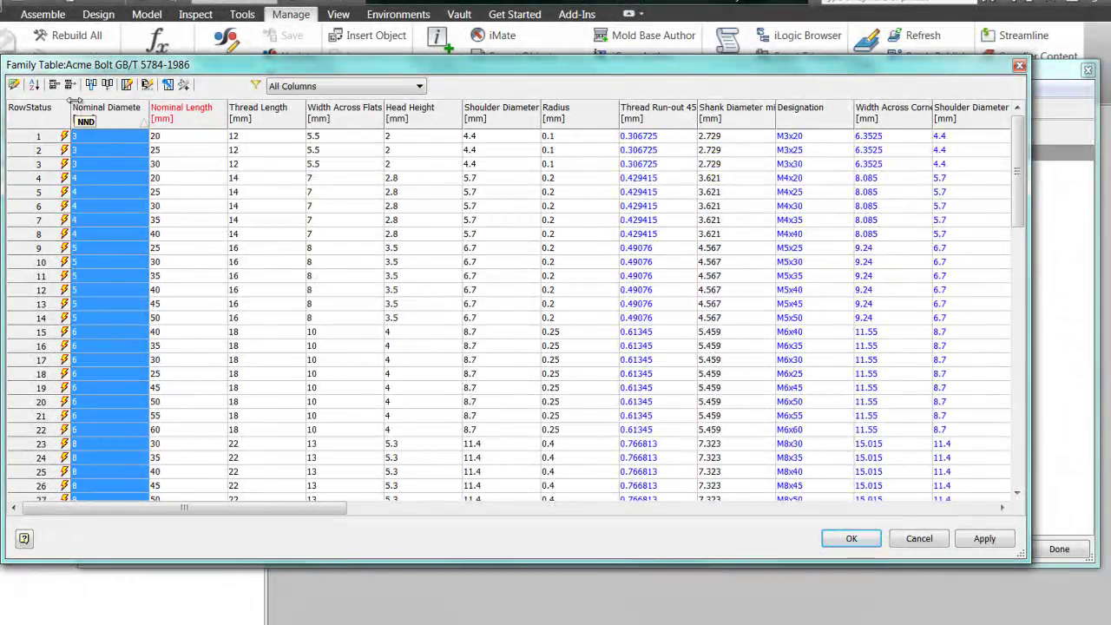
Open the family table in Excel and clear the old Part Number values from AH3 down
left_click(14, 84)
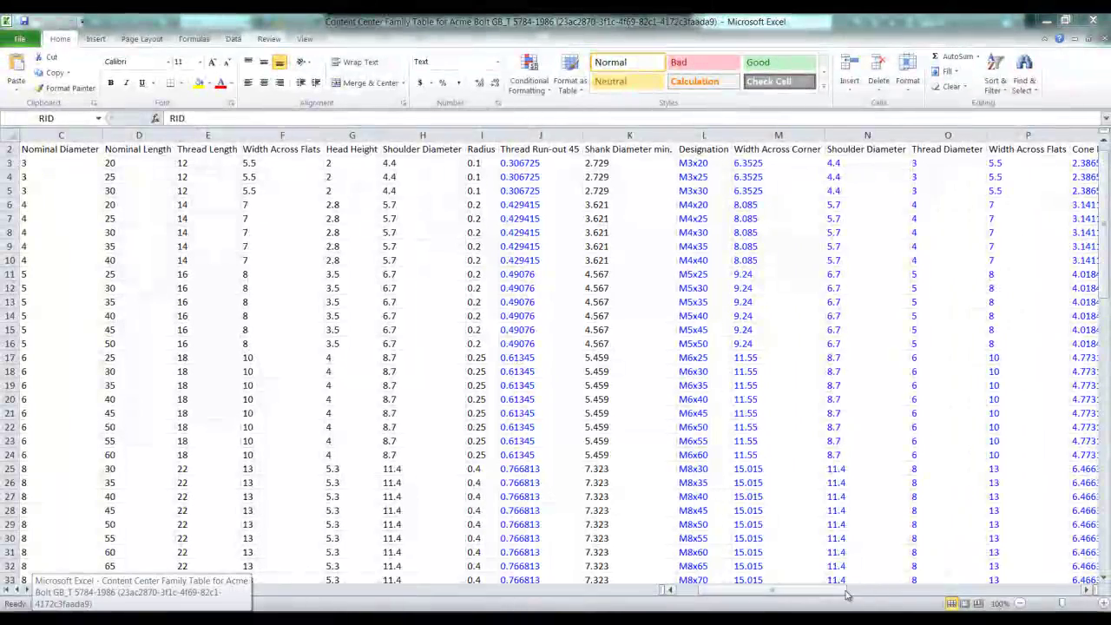
left_click_drag(846, 594, 1065, 601)
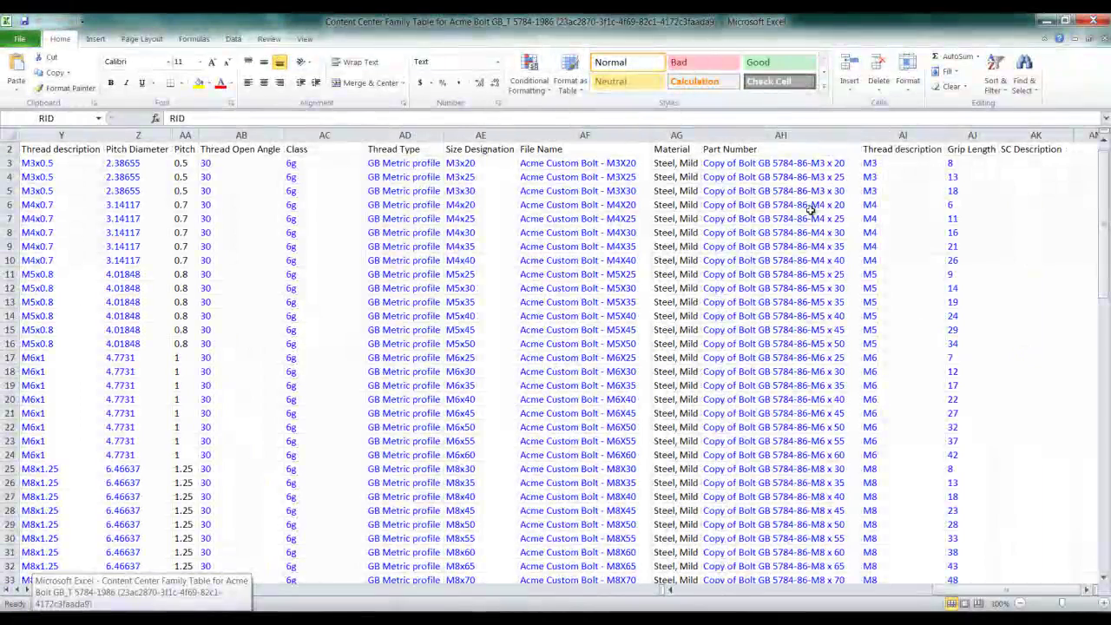
left_click(808, 164)
key("ctrl+shift+Down")
key("Delete")
scroll(781, 548, "up", 20)
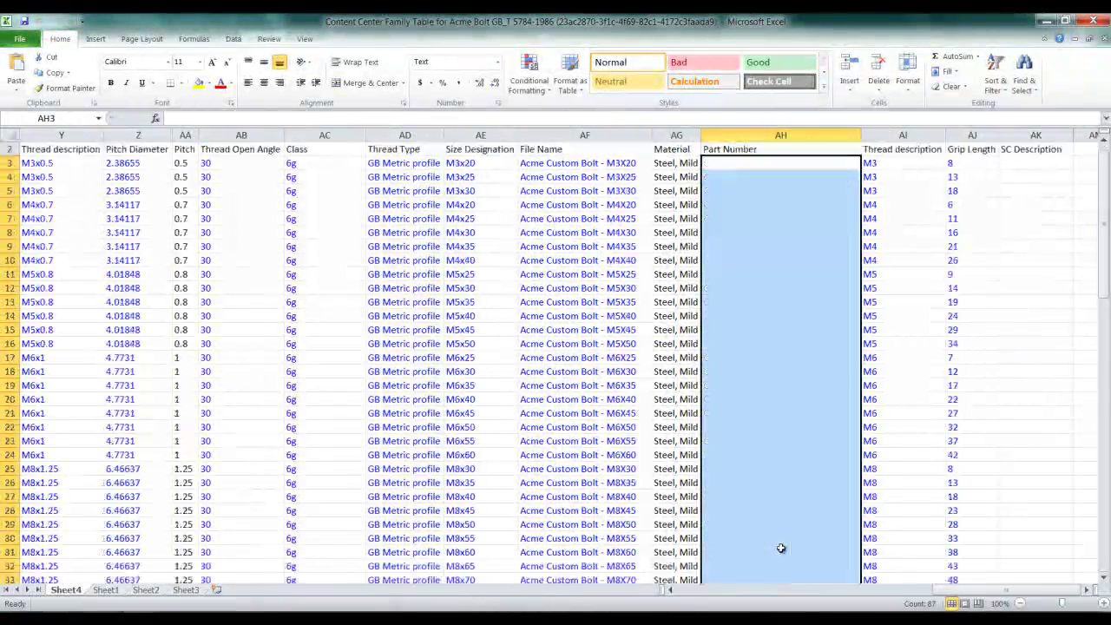
Fill Part Numbers 300-4857 to 300-4943 from AH3, delete surplus AH90:AH92, and close Excel
left_click(743, 167)
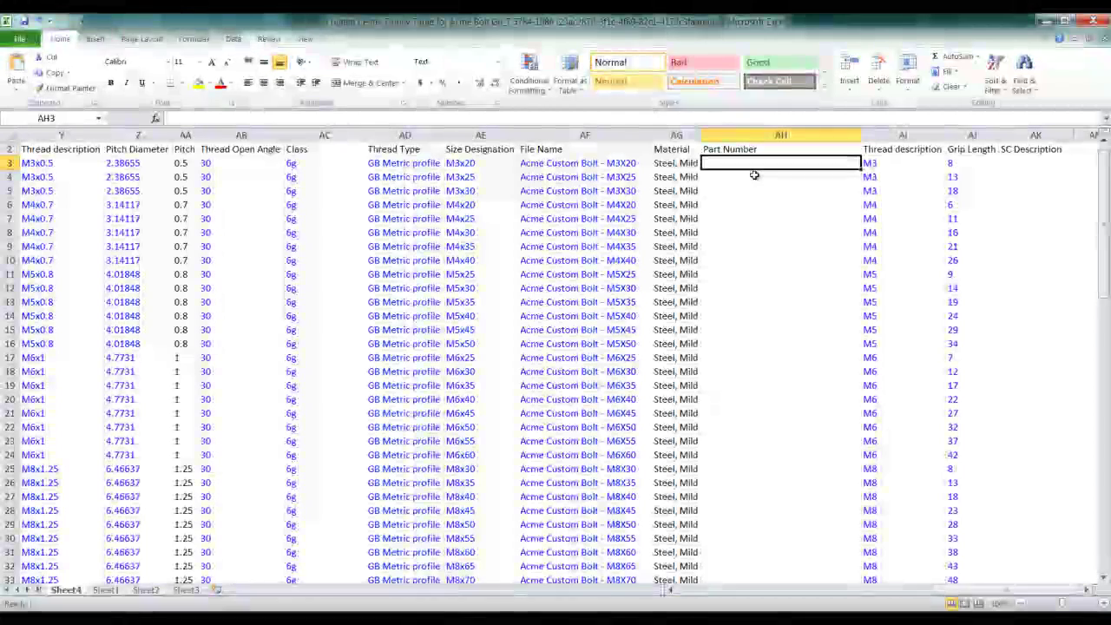
type("300")
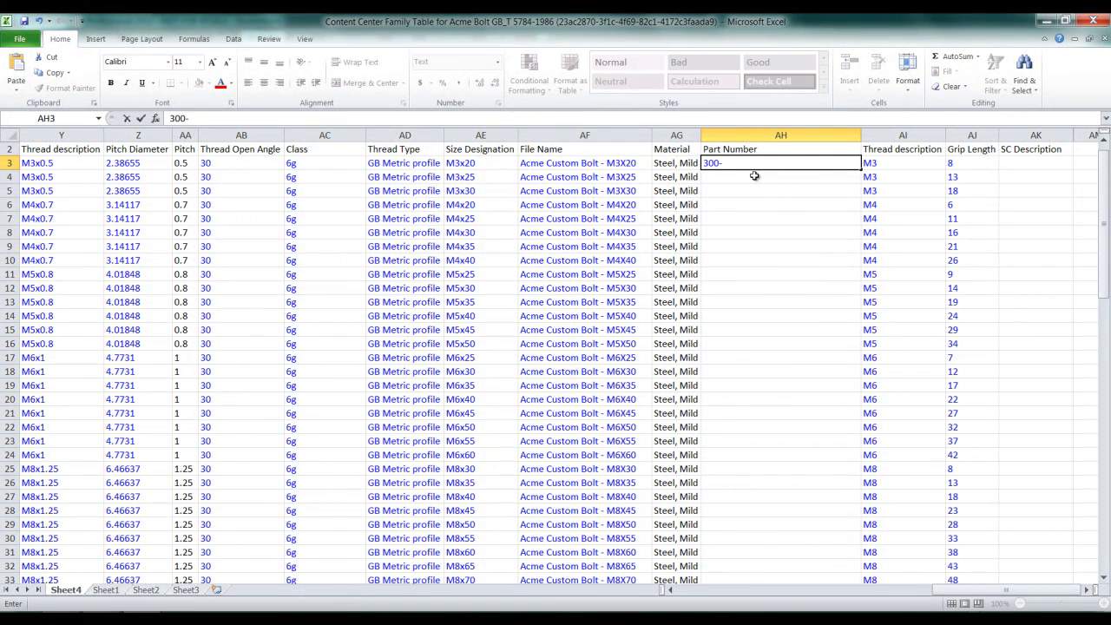
type("-4857")
left_click_drag(860, 171, 851, 579)
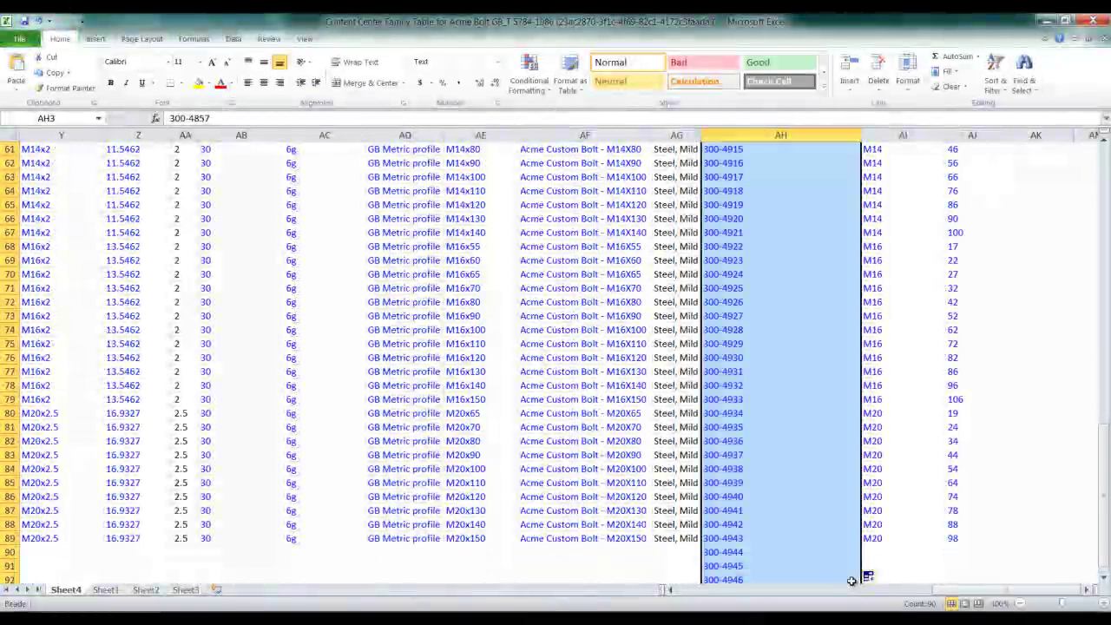
left_click_drag(789, 552, 784, 576)
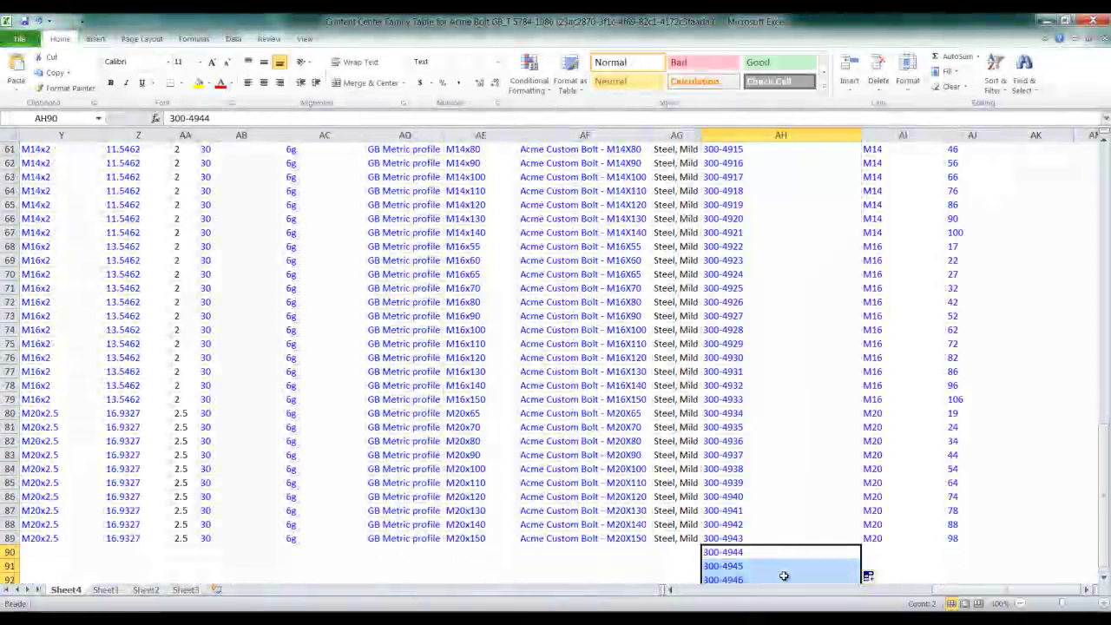
key("Delete")
scroll(787, 568, "up", 20)
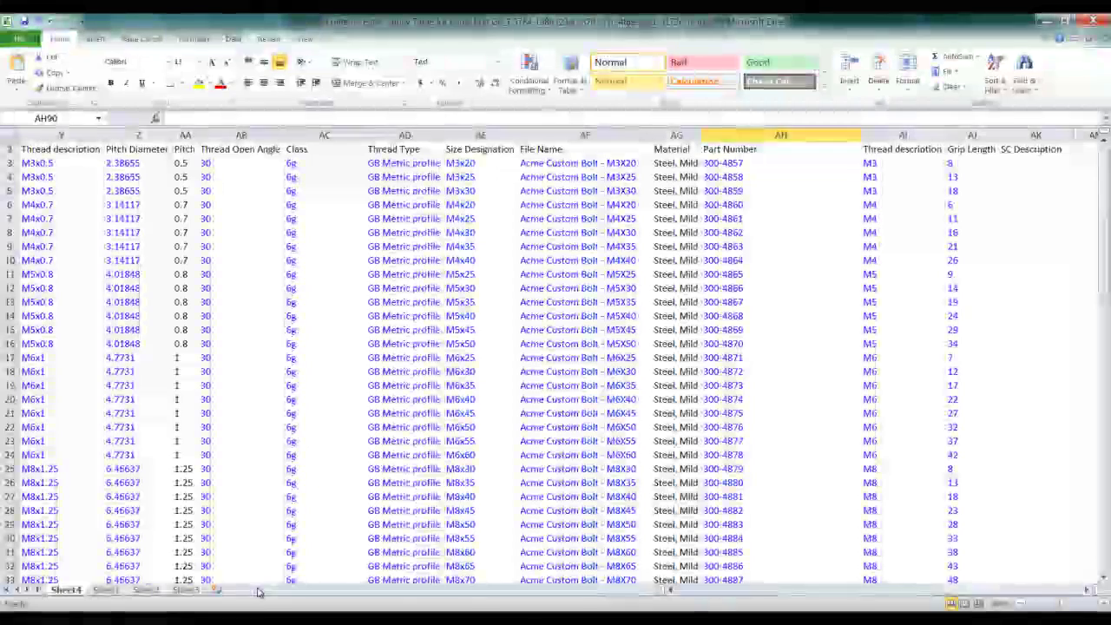
left_click(1092, 19)
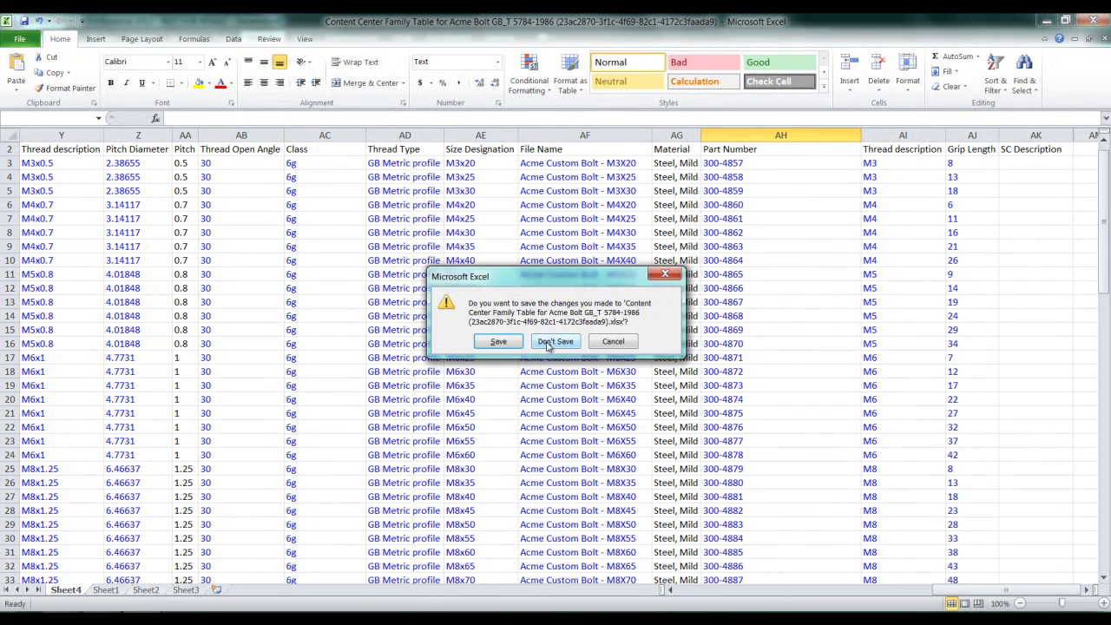
Close the workbook without saving a copy, then publish and close the renumbered Acme Bolt table
left_click(553, 341)
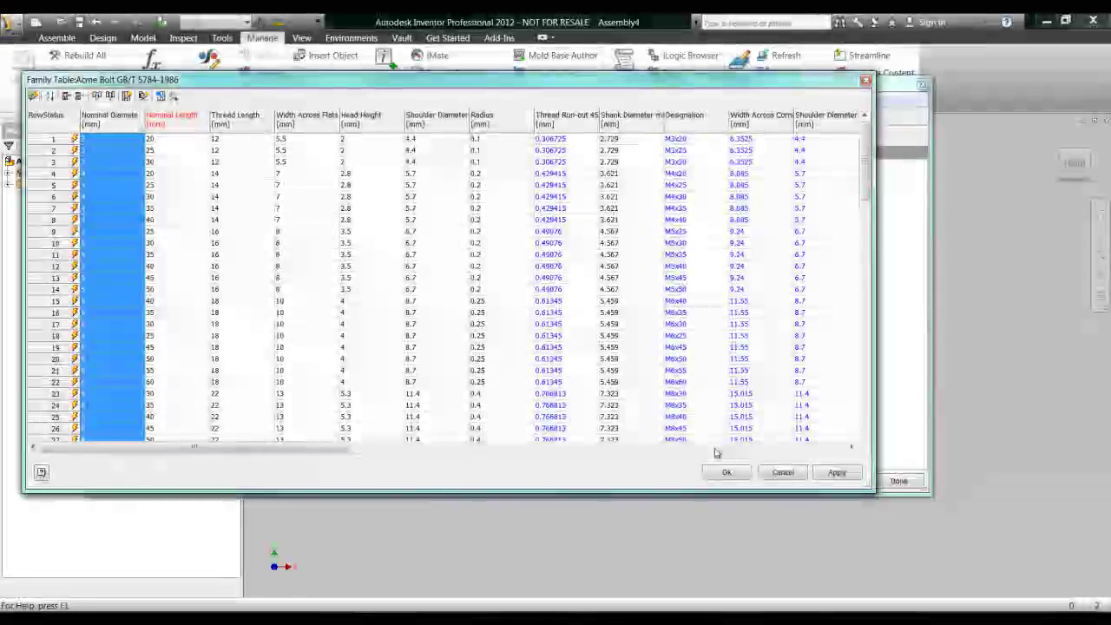
left_click(640, 446)
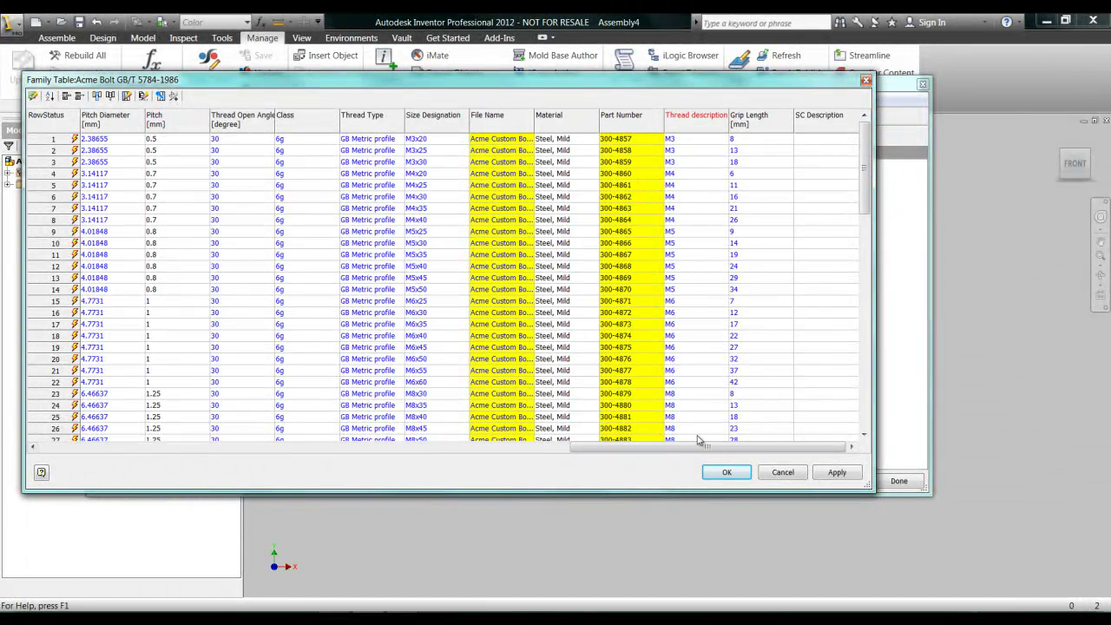
left_click(833, 473)
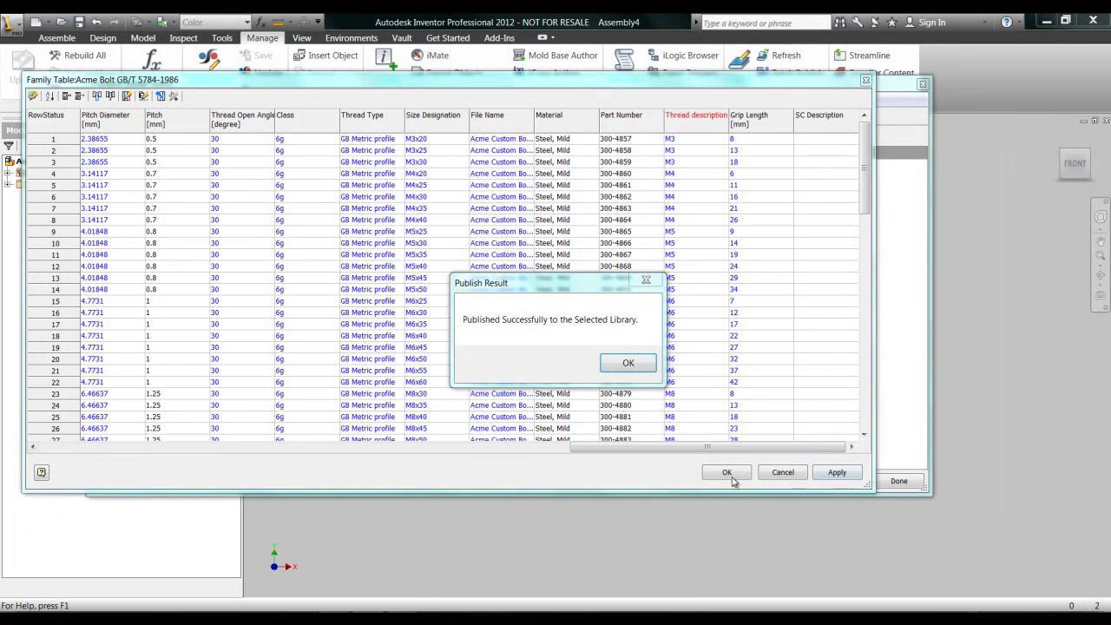
left_click(627, 362)
left_click(726, 472)
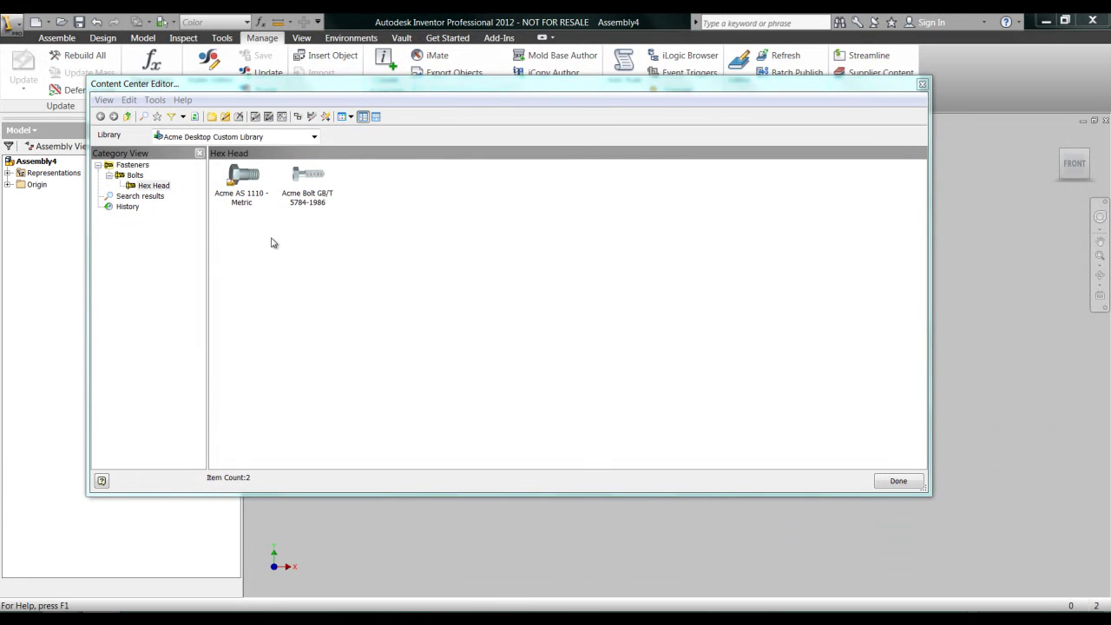
In Merged View, save Hex Head > Shoulder DIN 7968 as a parent-linked copy in Acme's library
left_click(230, 136)
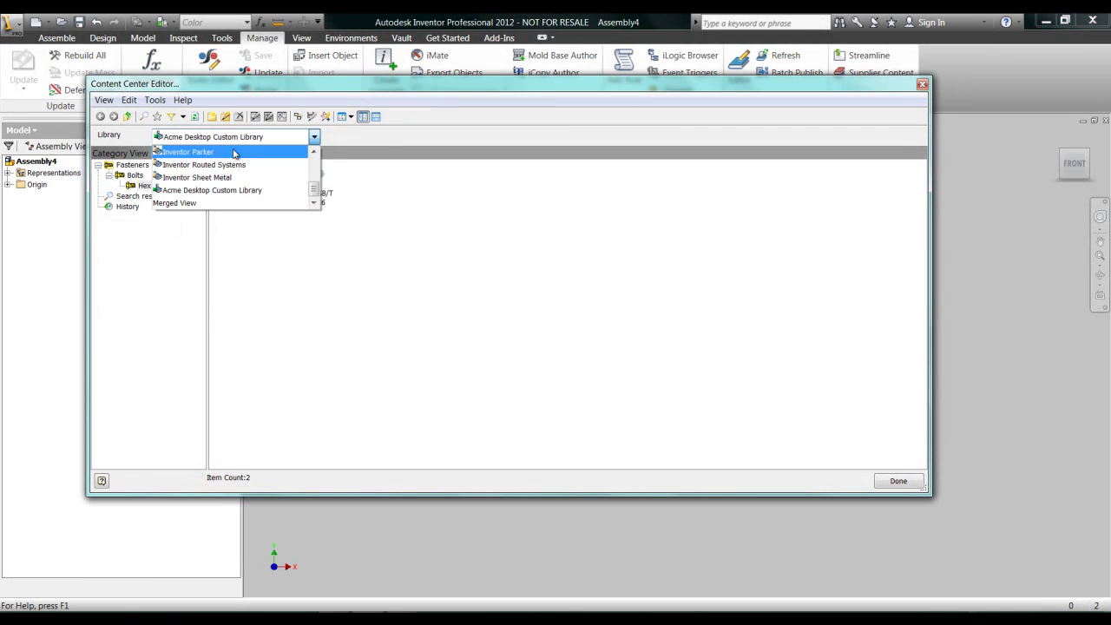
left_click(199, 201)
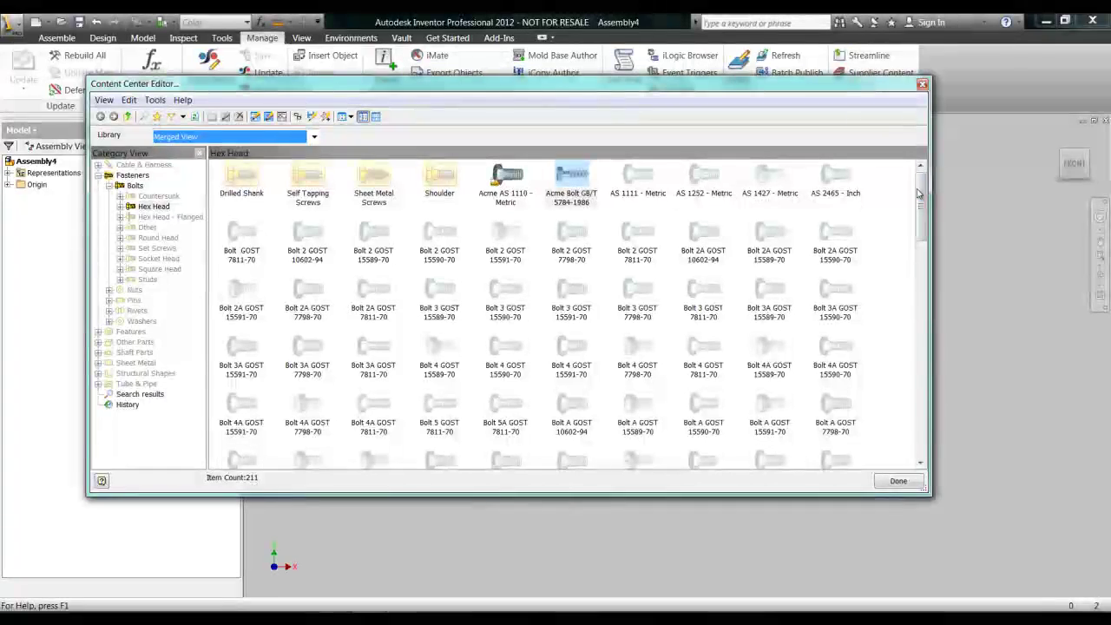
left_click(571, 184)
double_click(439, 184)
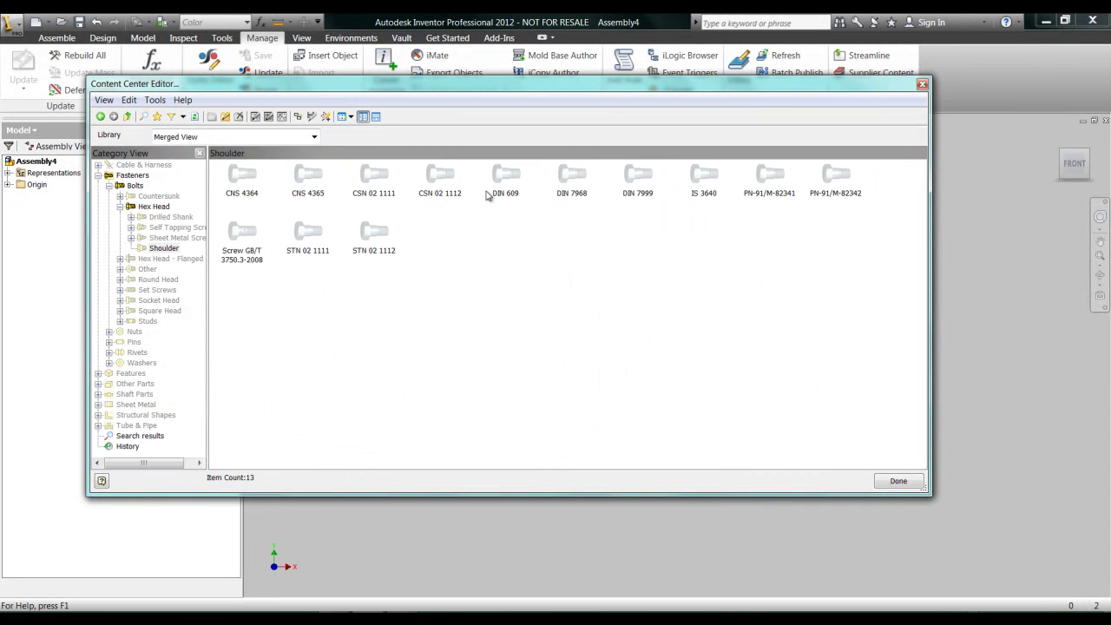
left_click(571, 178)
right_click(572, 178)
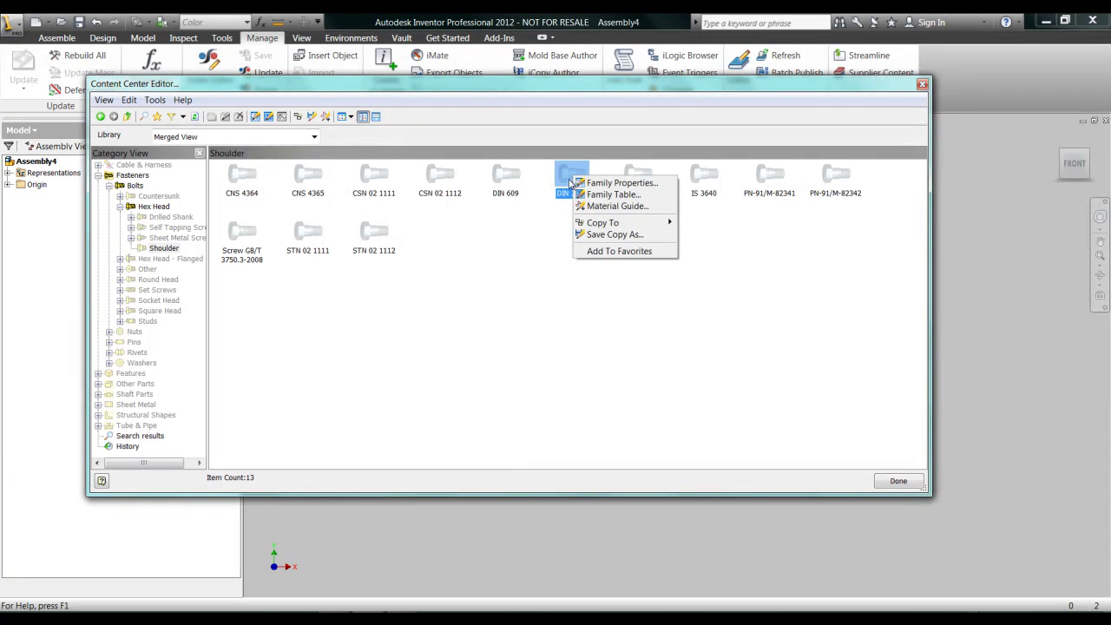
left_click(618, 235)
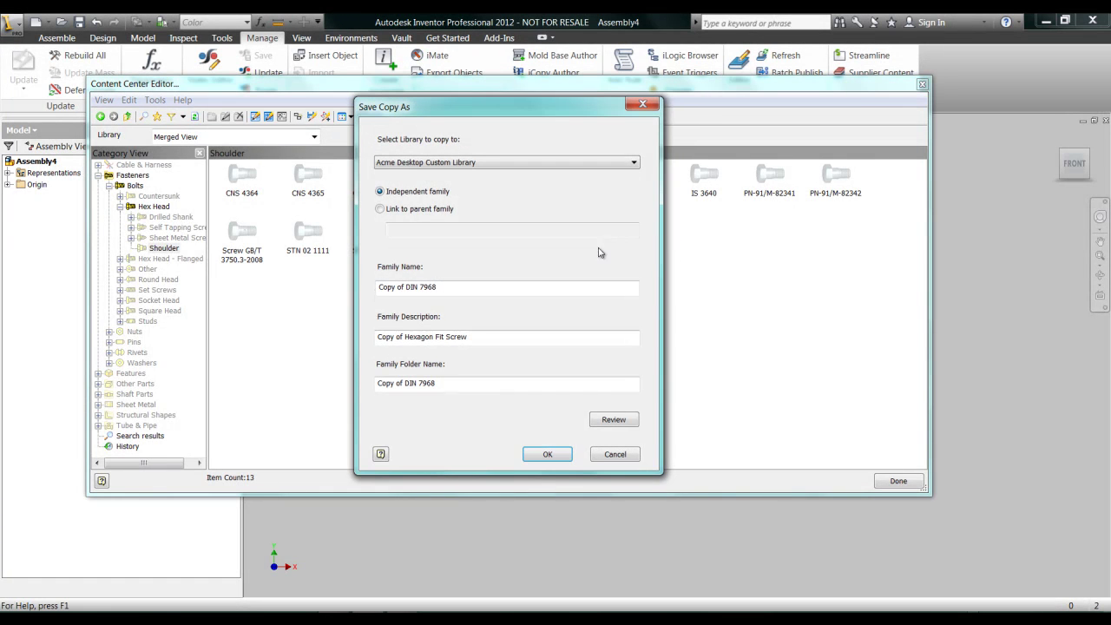
left_click(439, 210)
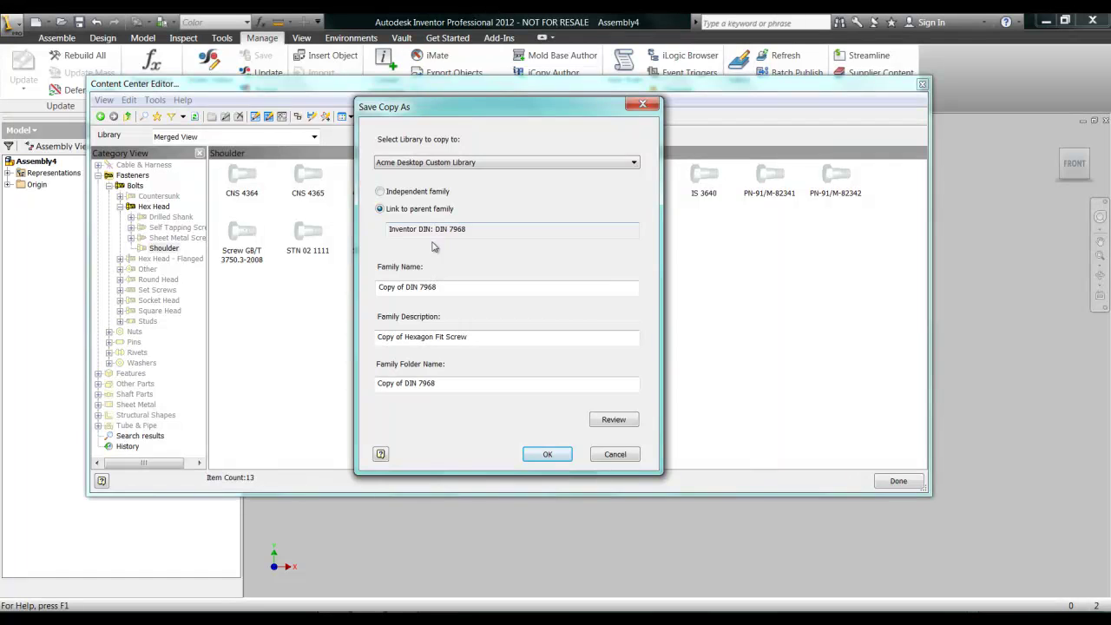
left_click(544, 453)
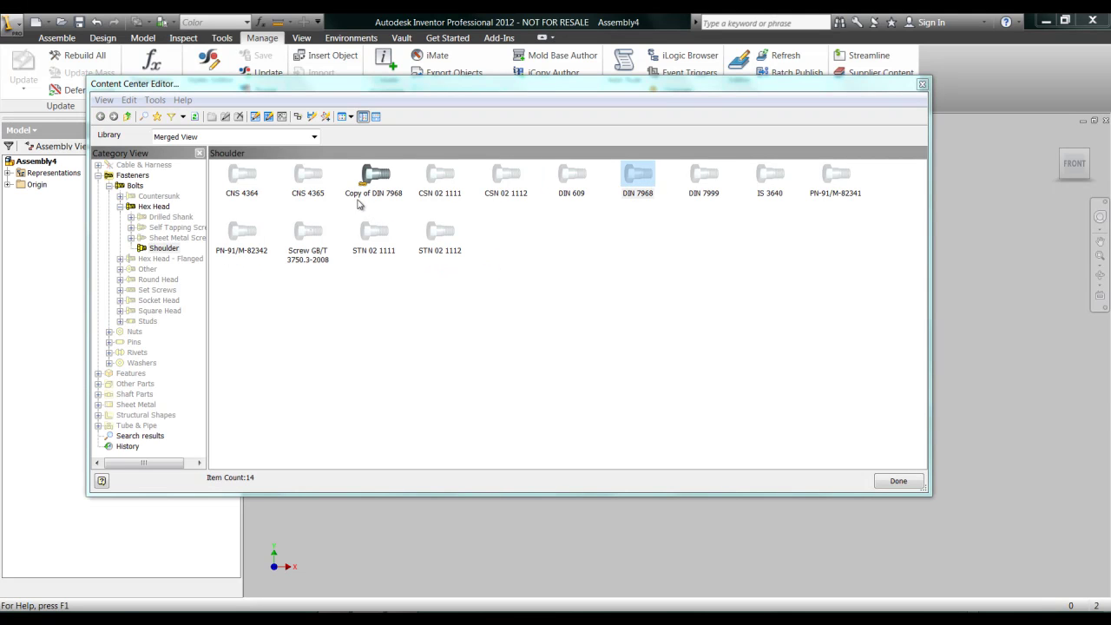
Open the Copy of DIN 7968 family table in the Acme Desktop Custom Library
left_click(230, 136)
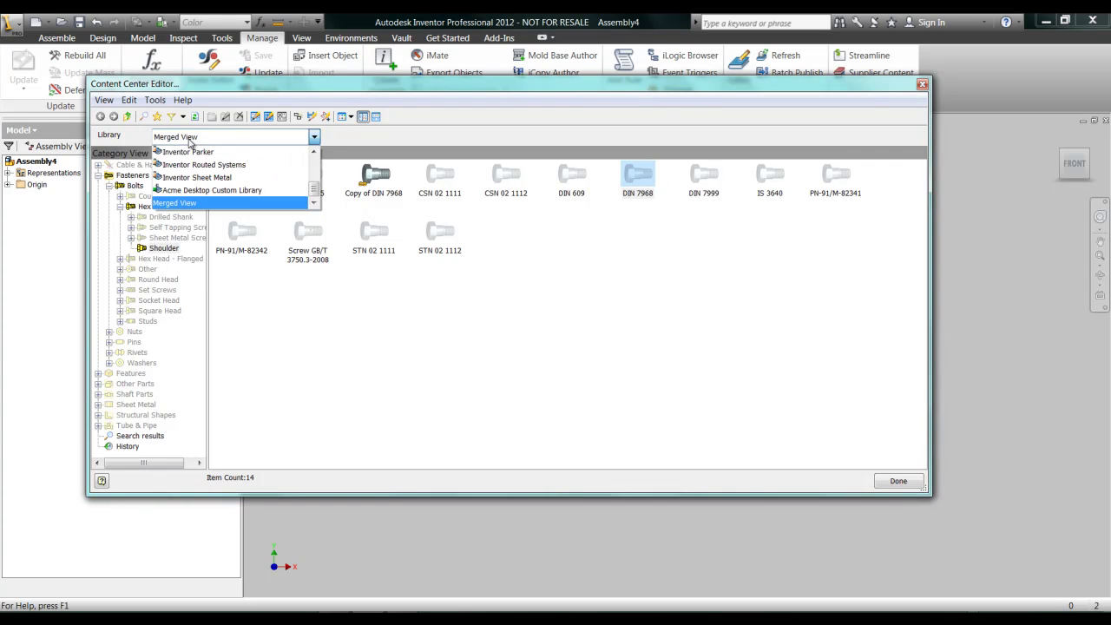
left_click(186, 190)
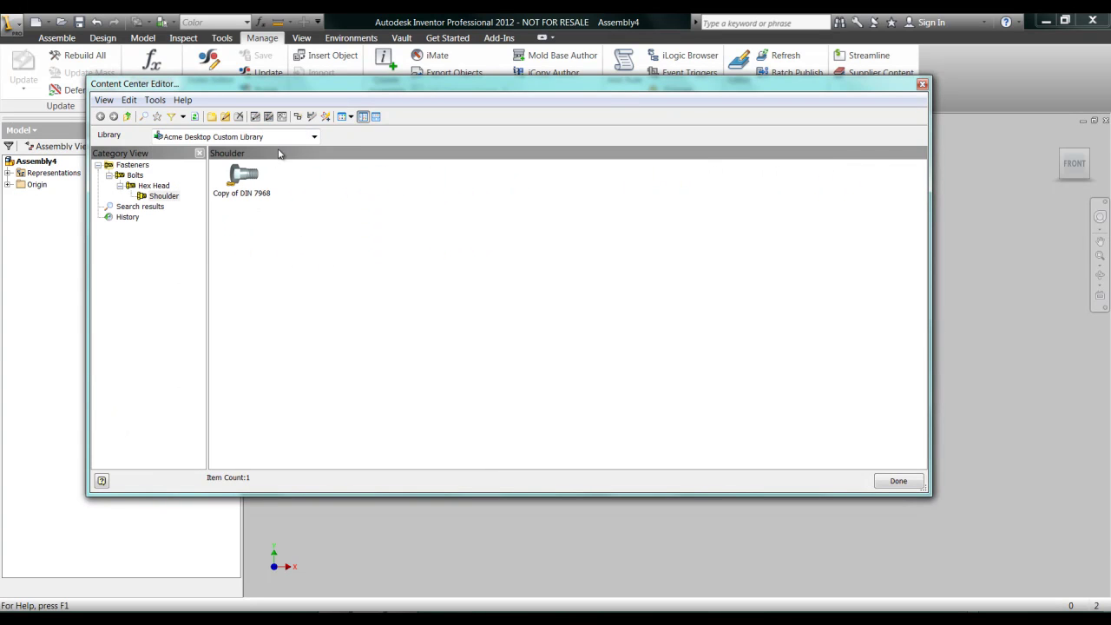
left_click(247, 178)
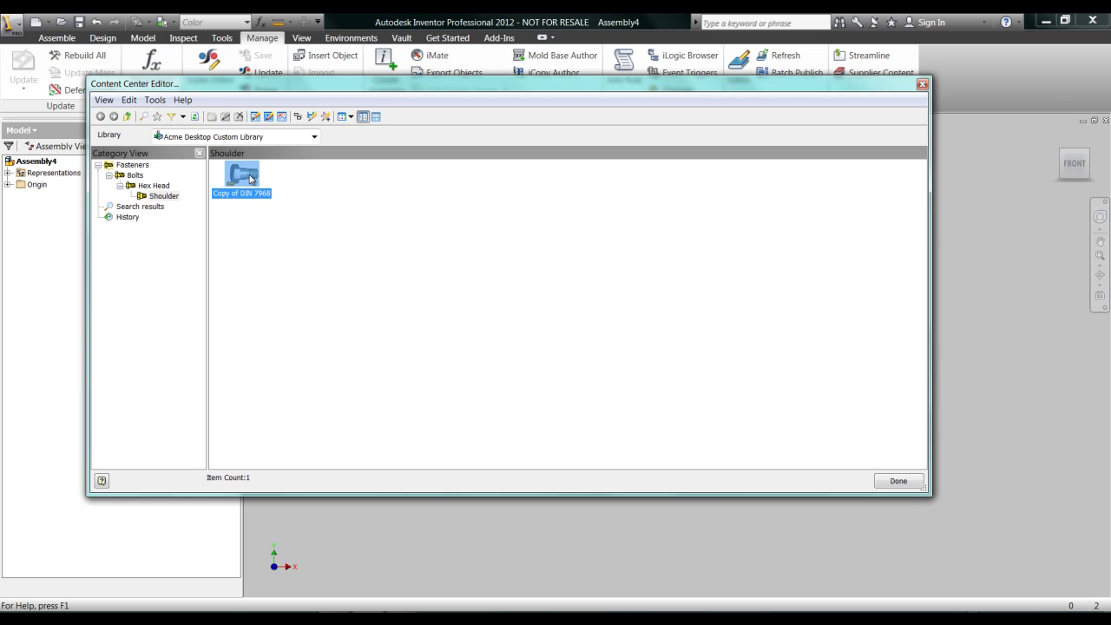
right_click(251, 179)
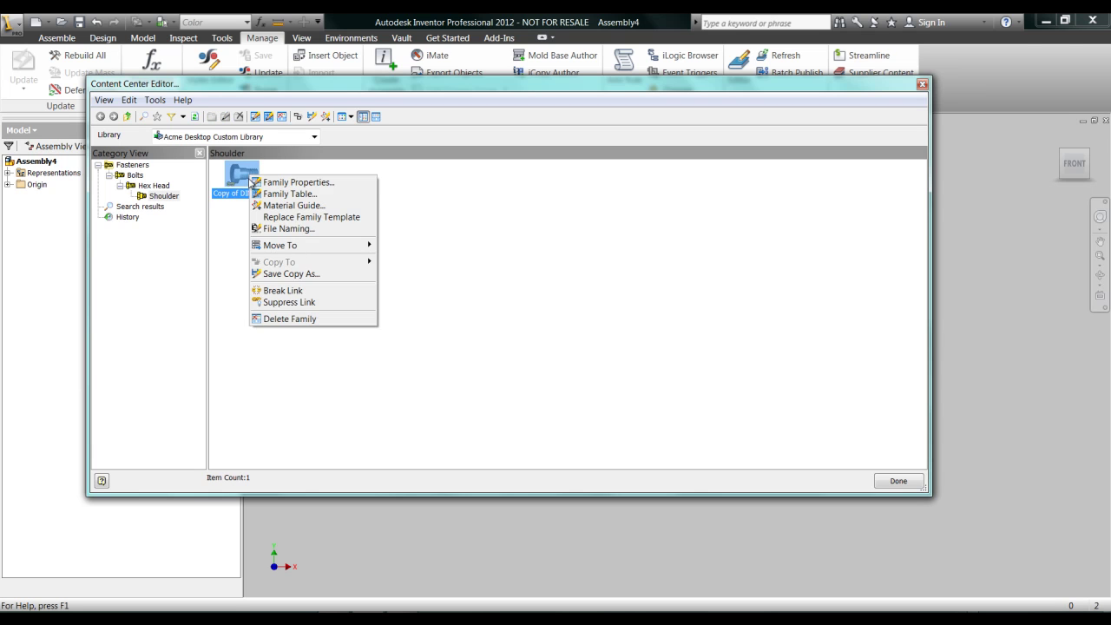
left_click(288, 194)
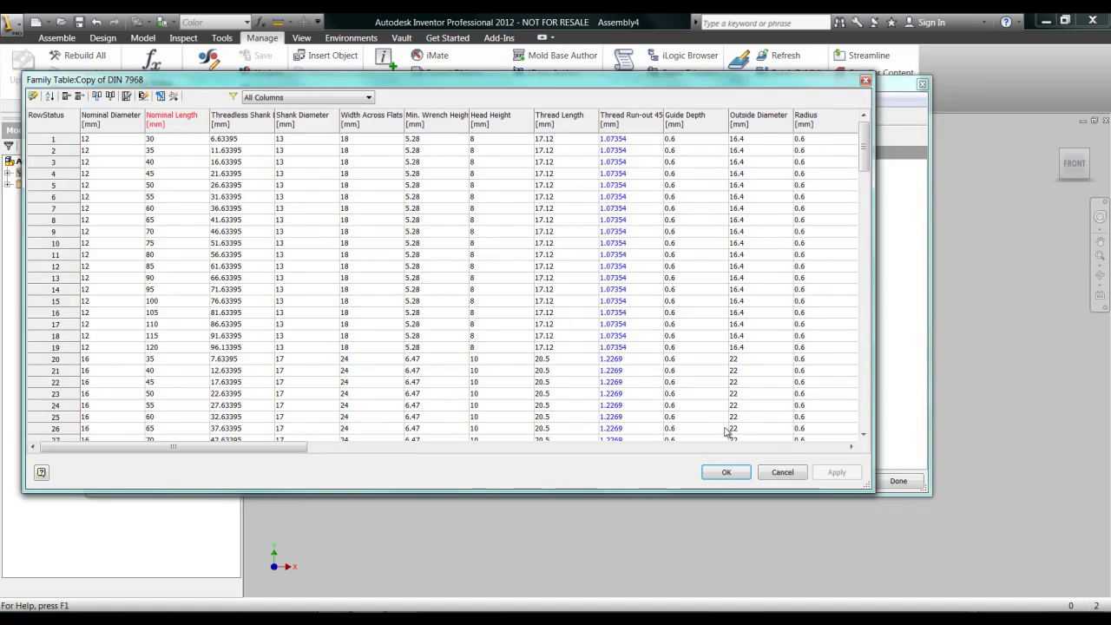
left_click(787, 447)
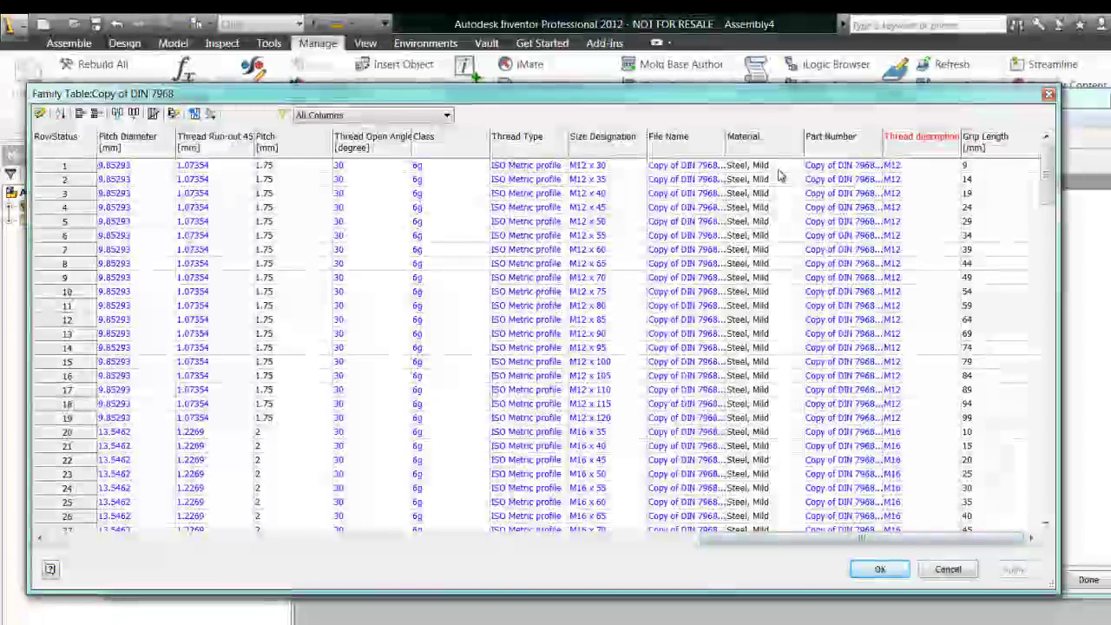
Set Material to Aluminum-6061 in row 1, paste it into all 161 rows, and apply
left_click(797, 167)
left_click(796, 167)
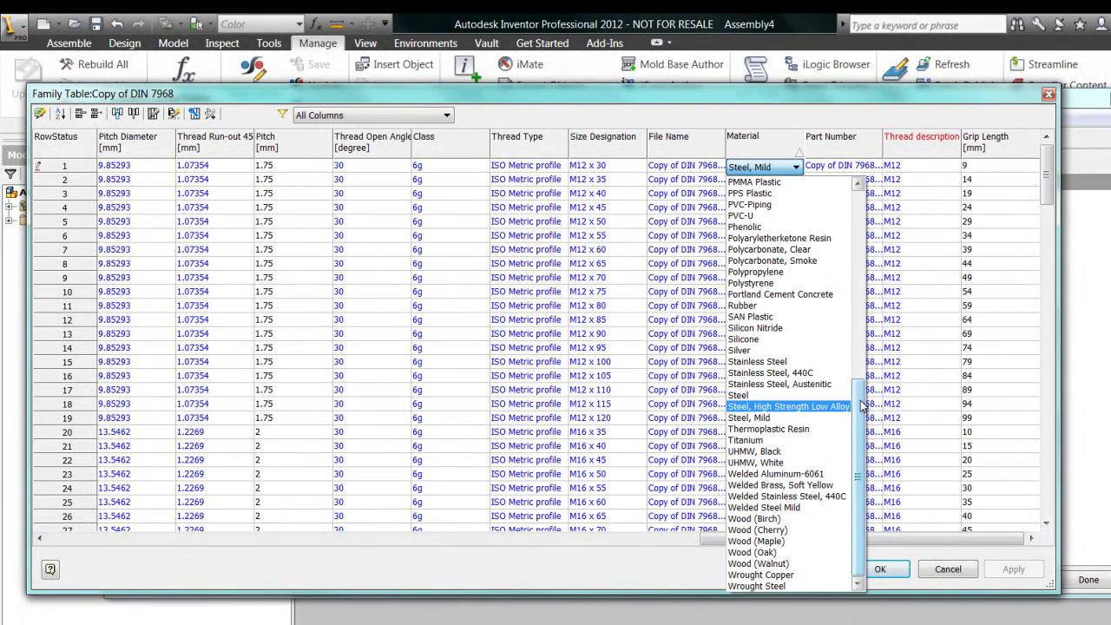
left_click_drag(861, 406, 846, 217)
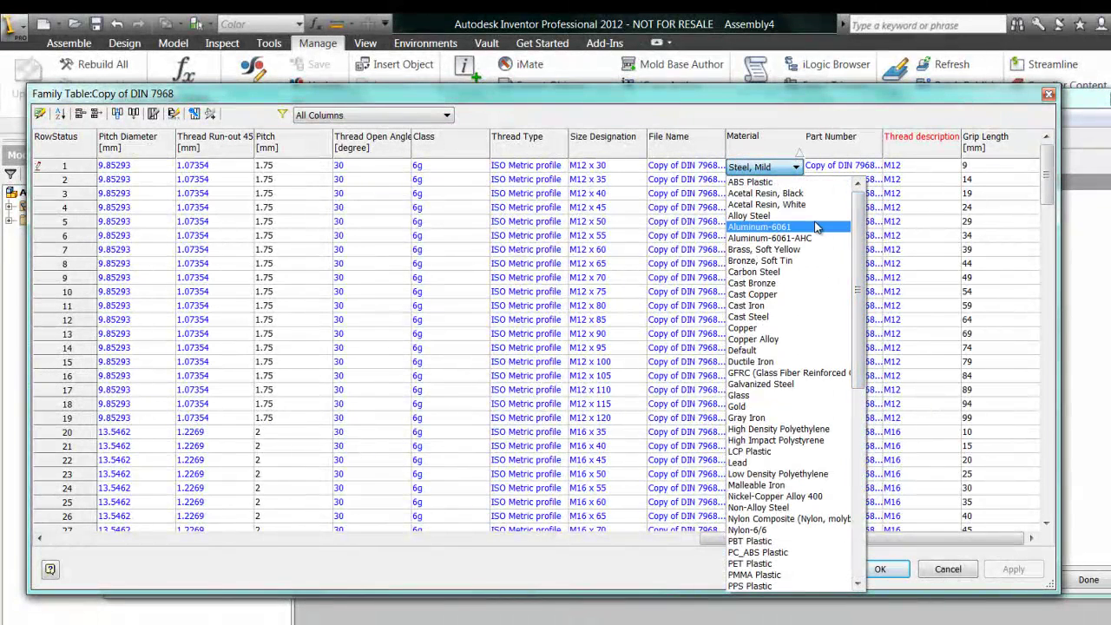
left_click(816, 227)
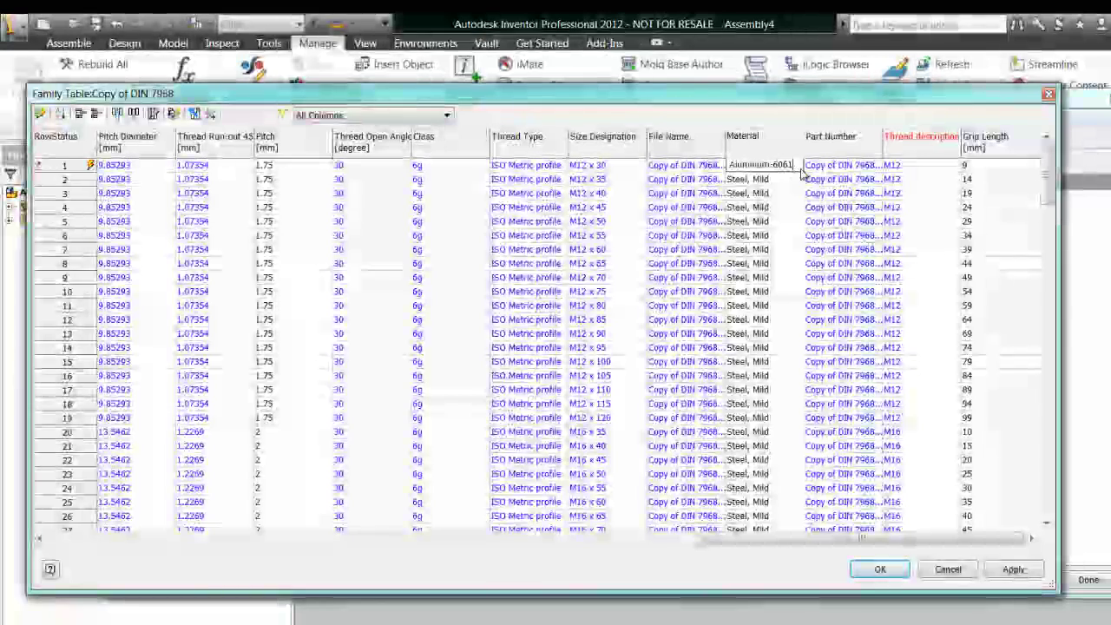
left_click(800, 179)
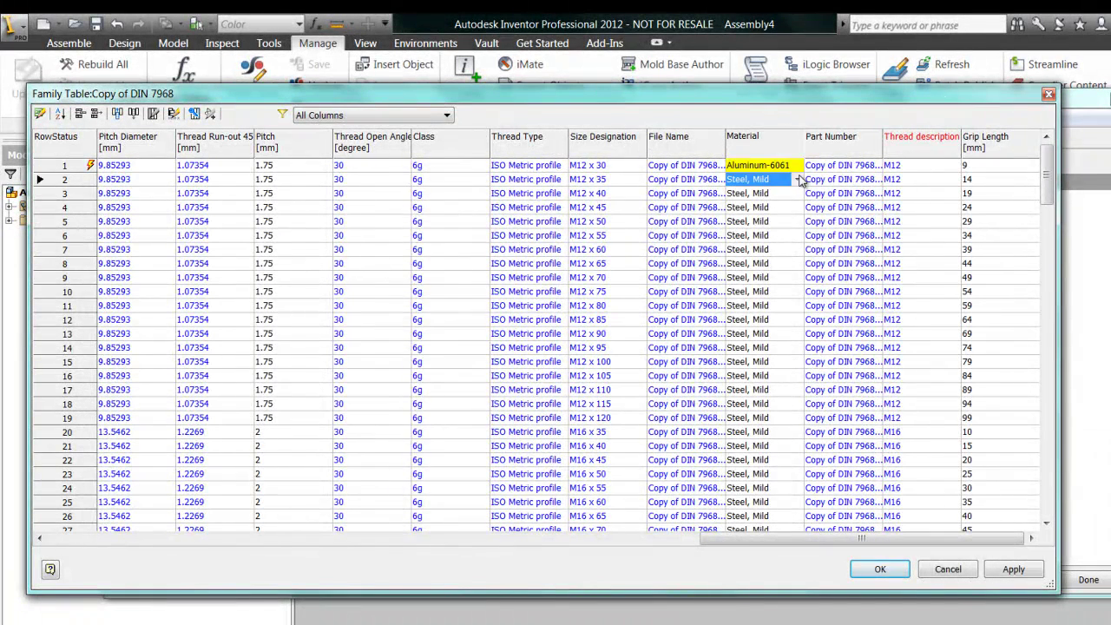
left_click(794, 167)
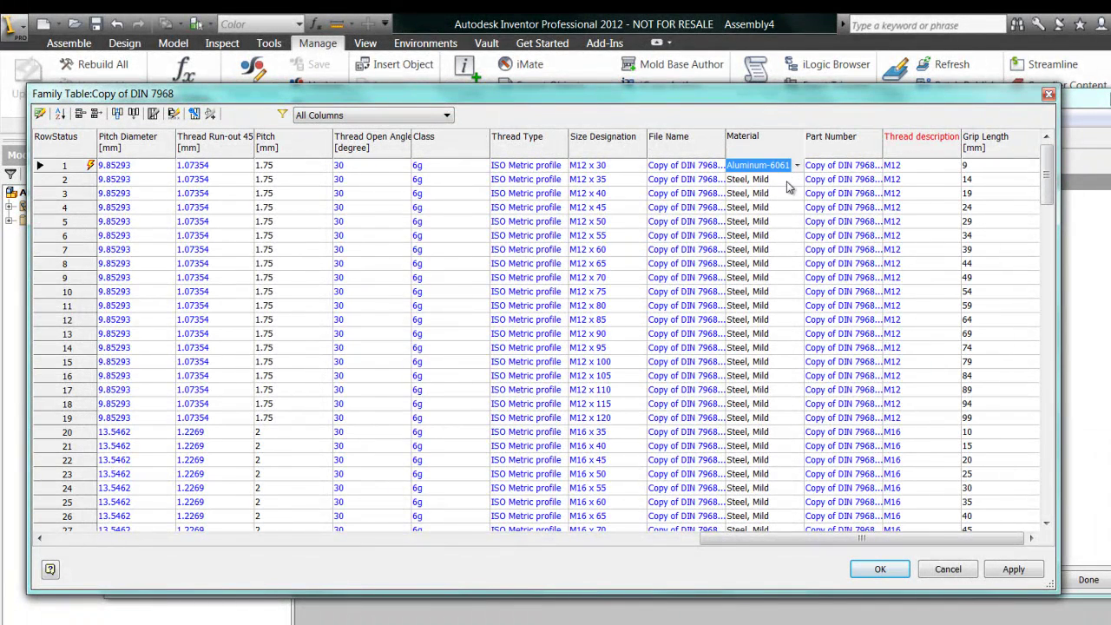
left_click_drag(788, 186, 764, 522)
key("ctrl+v")
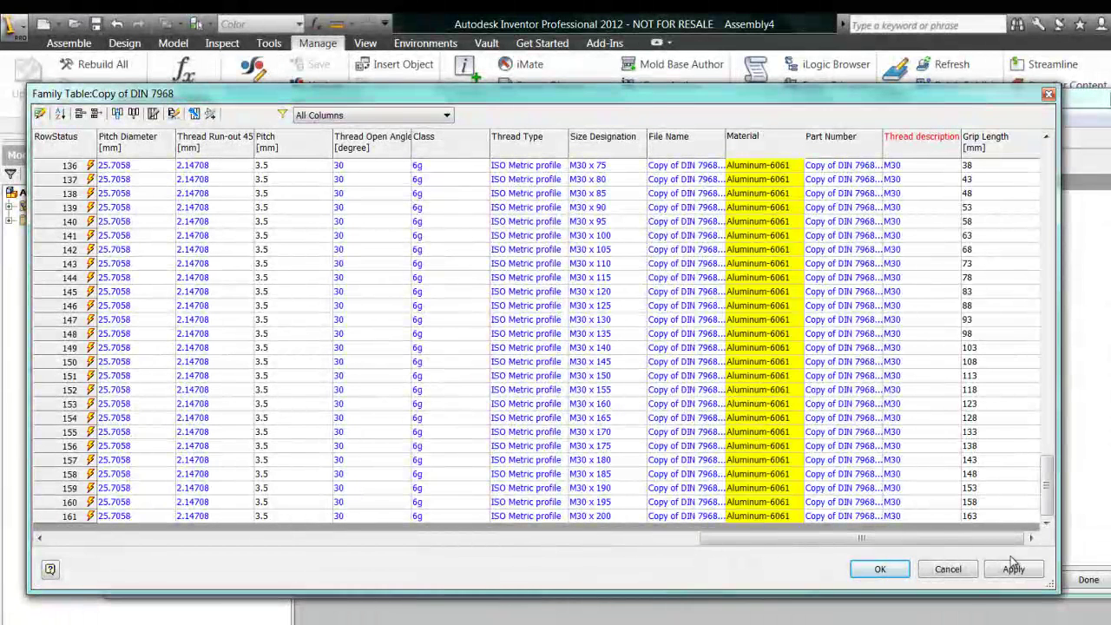
left_click(1007, 570)
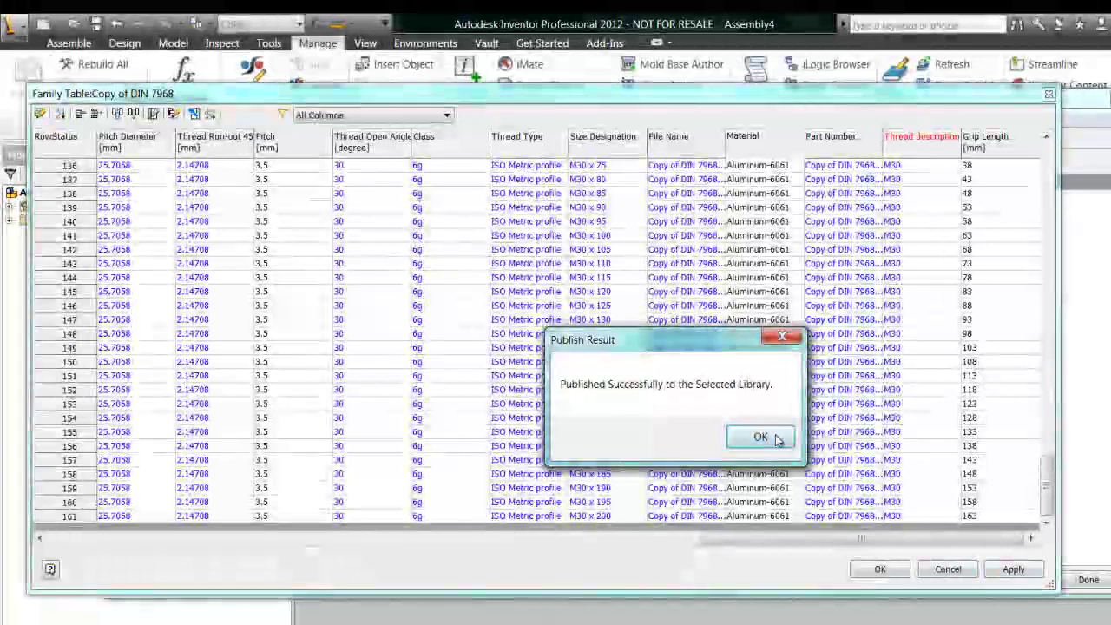
Acknowledge the publish result and close the Copy of DIN 7968 family table
left_click(774, 440)
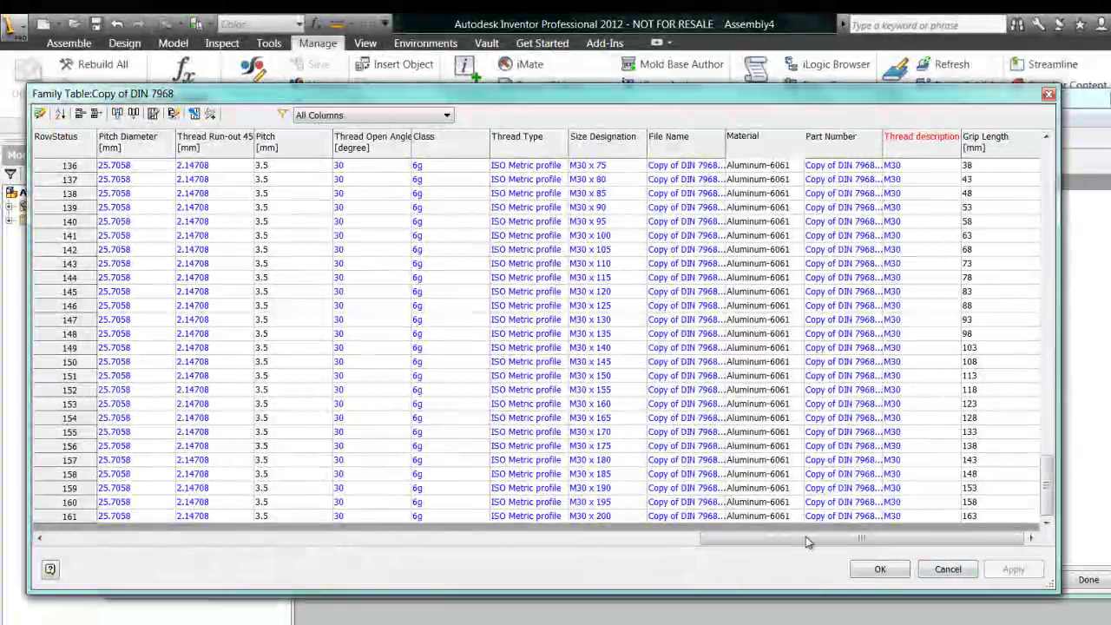
left_click(880, 569)
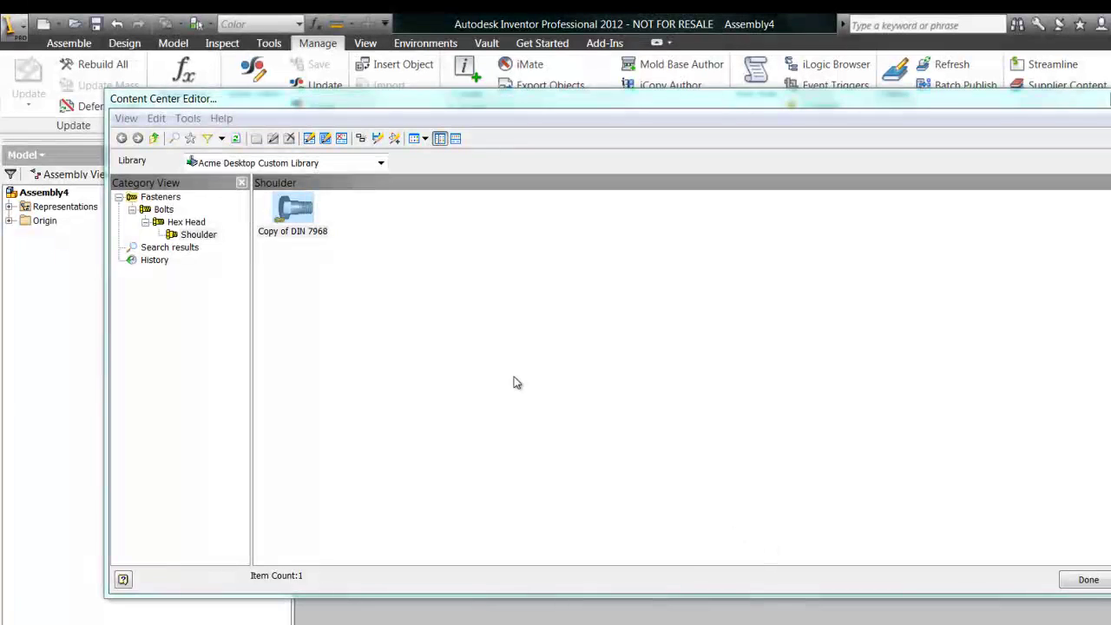